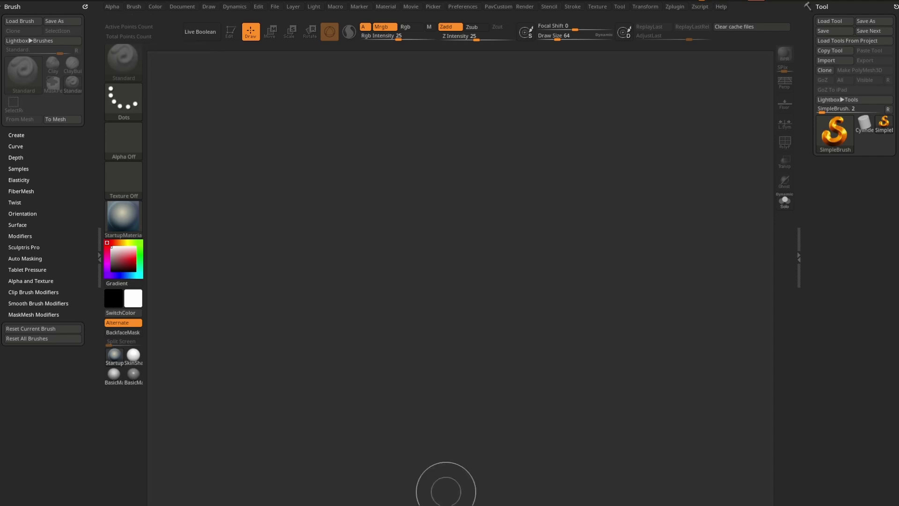
- Switch to the Intro to ZBrush playlist in the browser, find the next match for "custom", and return to ZBrush
drag(898, 111, 544, 27)
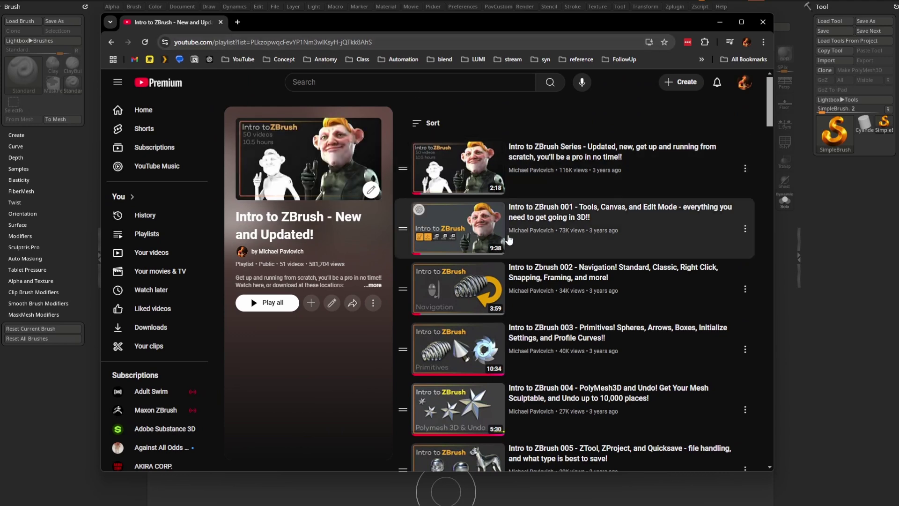
key(ctrl+f)
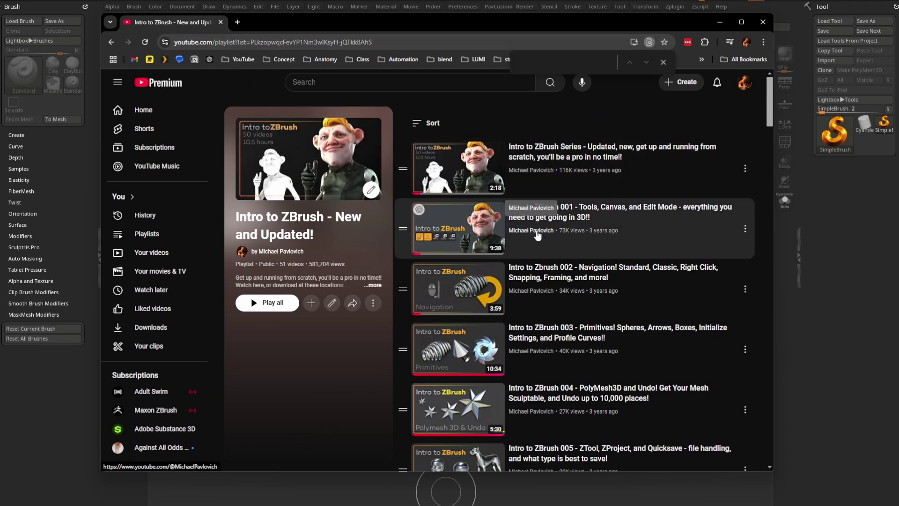
text(custom)
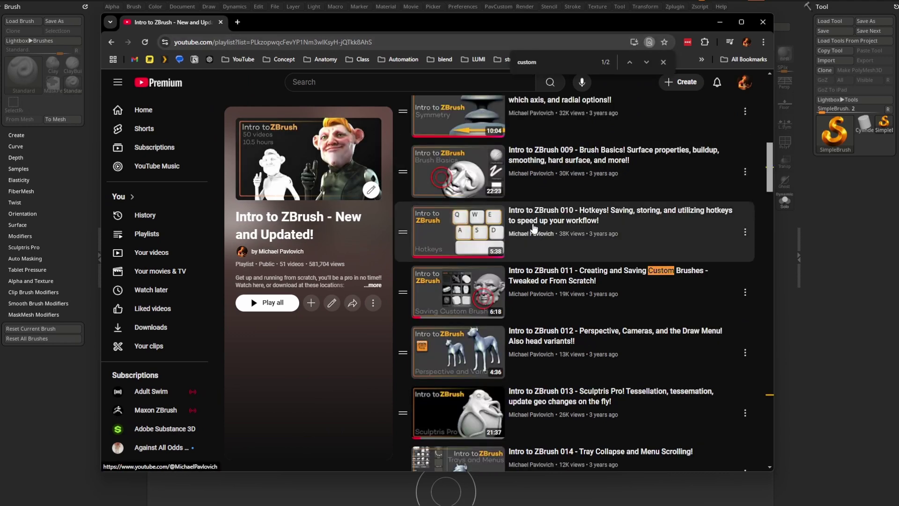
click(647, 63)
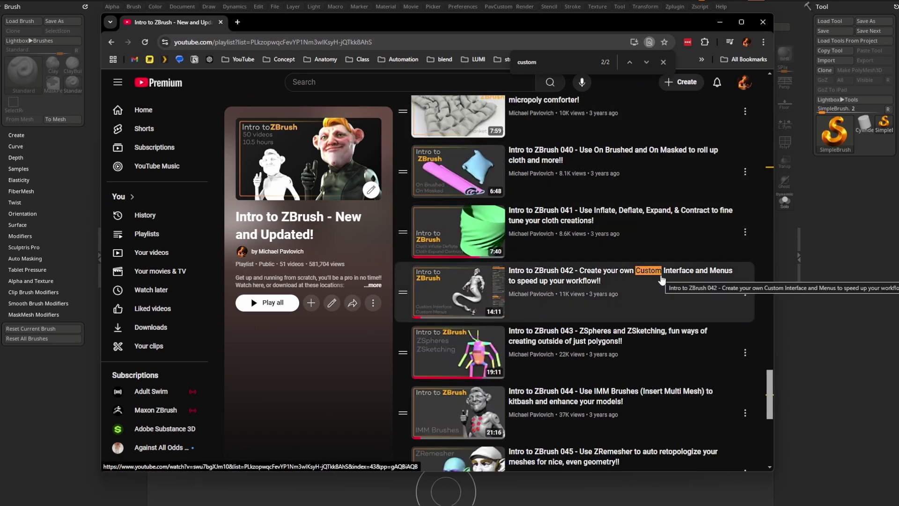
drag(365, 24, 0, 24)
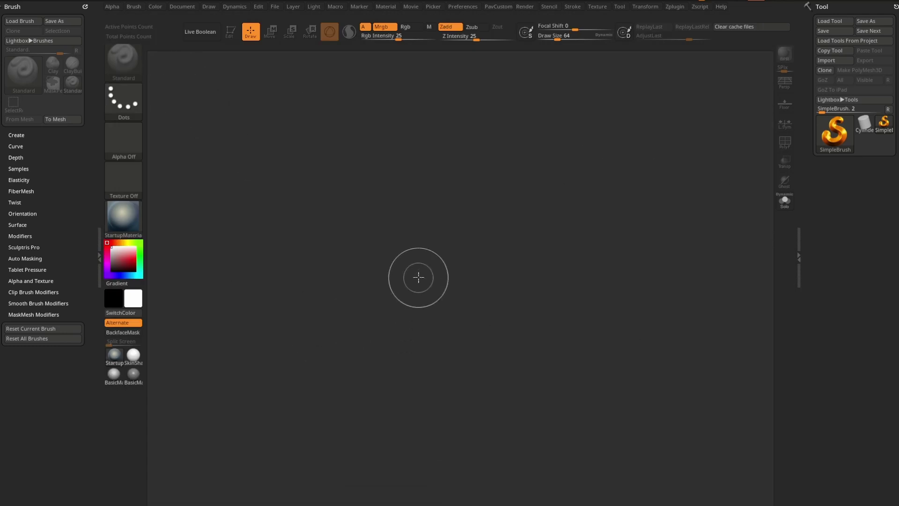
- Load the Winter Cookies project from the Pro Projects folder in Lightbox
key(comma)
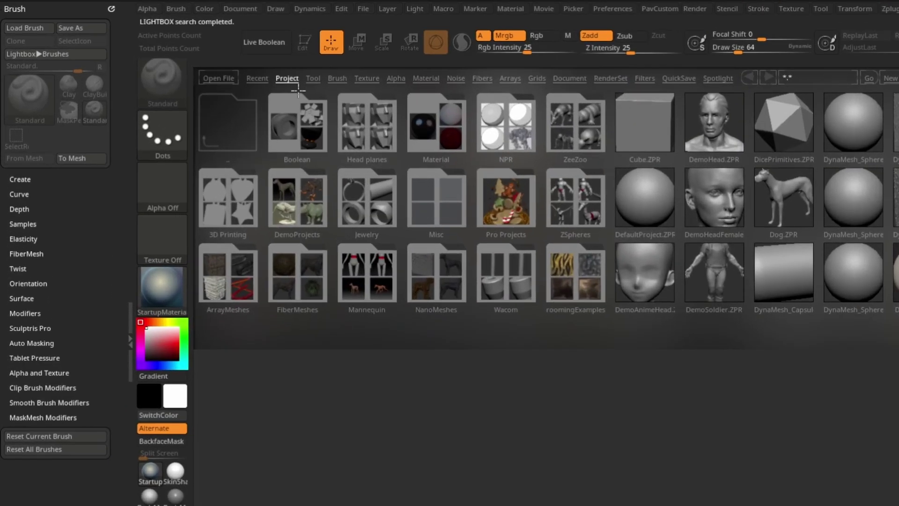
click(217, 59)
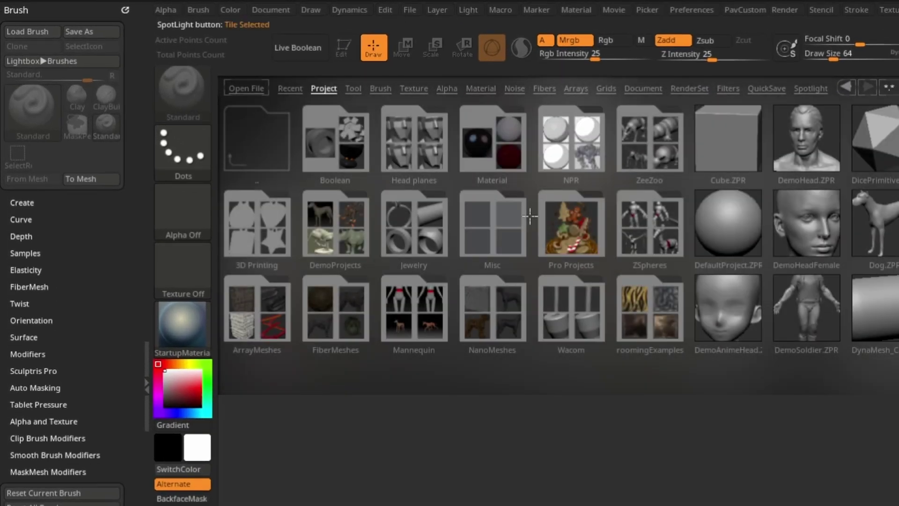
click(576, 227)
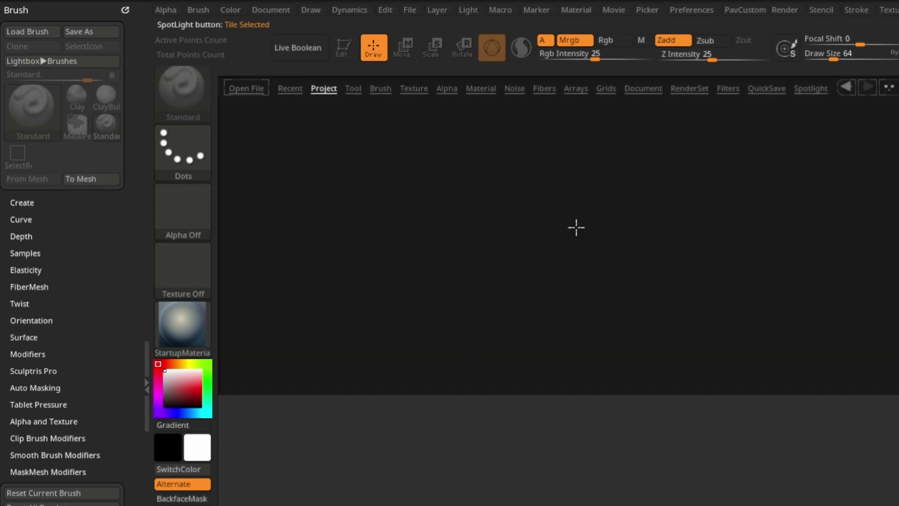
double_click(249, 213)
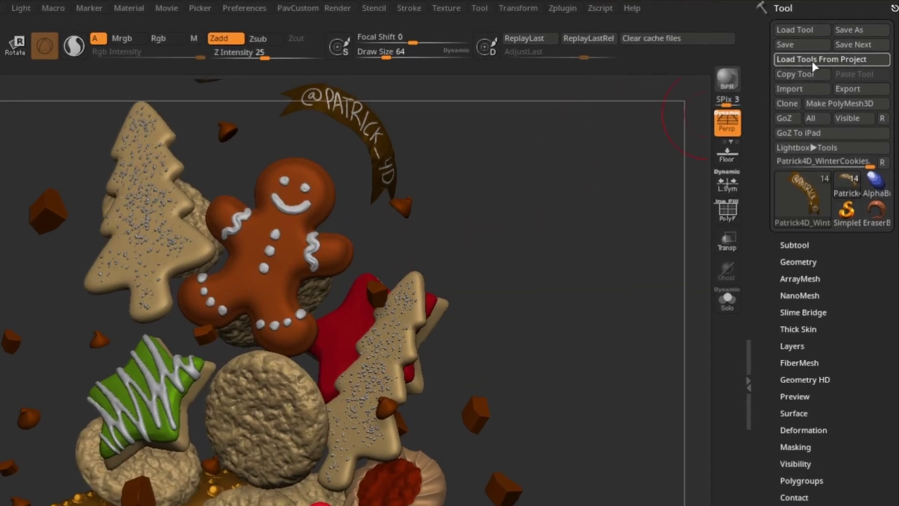
- Browse the Load Tools From Project dialog to Winter Cookies.ZPR under ZProjects > Pro Projects, and close it without loading
click(813, 60)
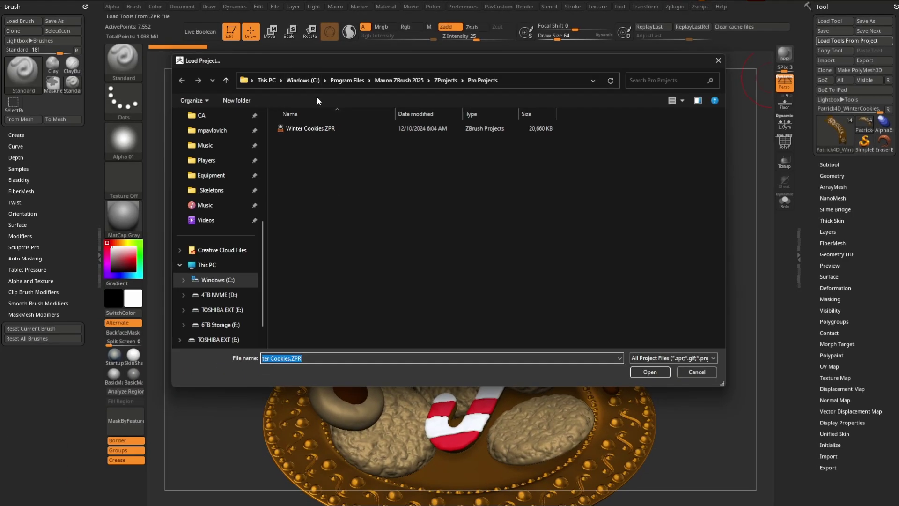
click(398, 80)
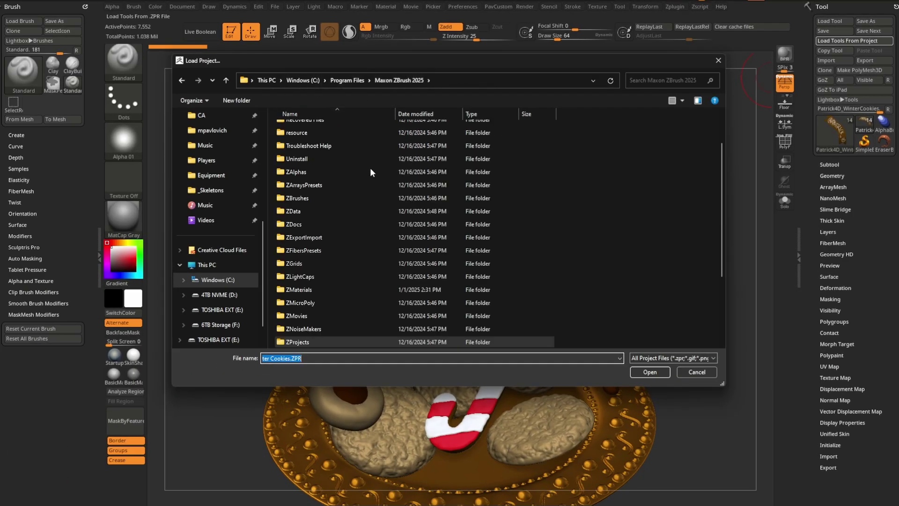
double_click(312, 342)
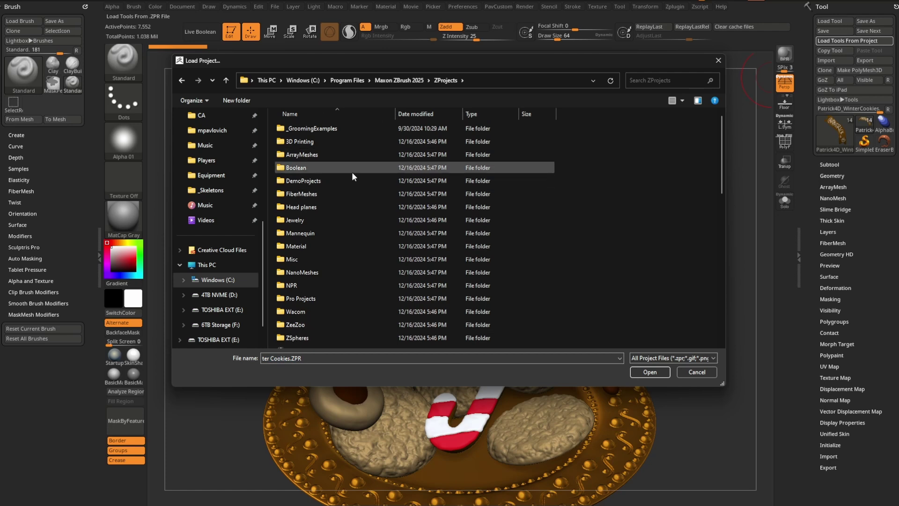
double_click(319, 301)
click(307, 126)
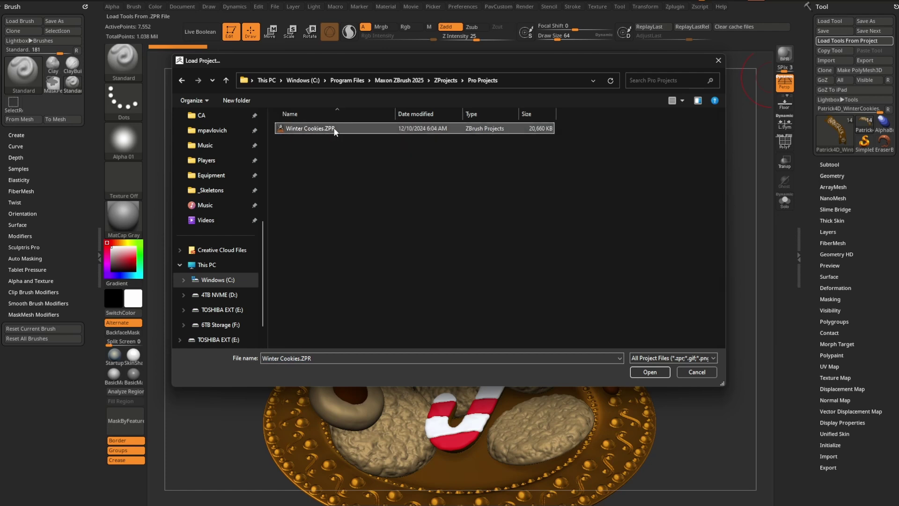
click(718, 61)
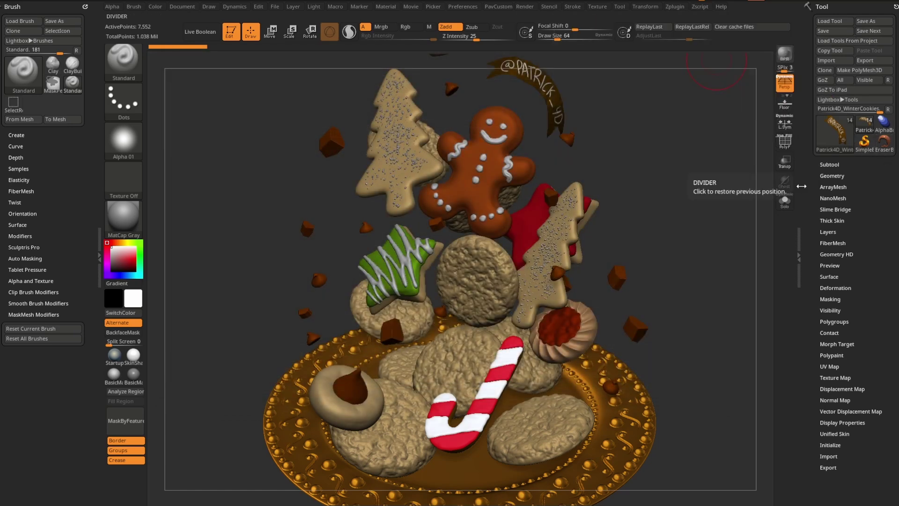
- Frame the cookie plate scene and reduce the brush's draw size to 28.75
drag(683, 170, 665, 177)
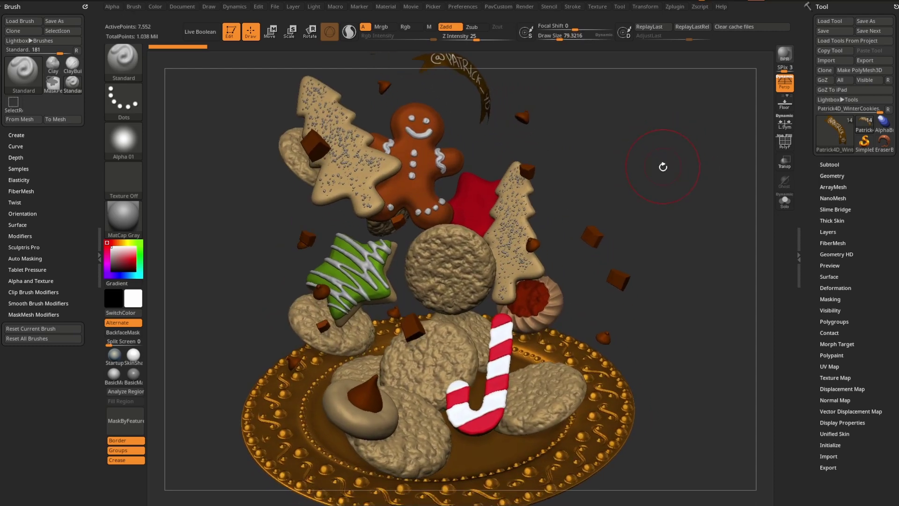
key(f)
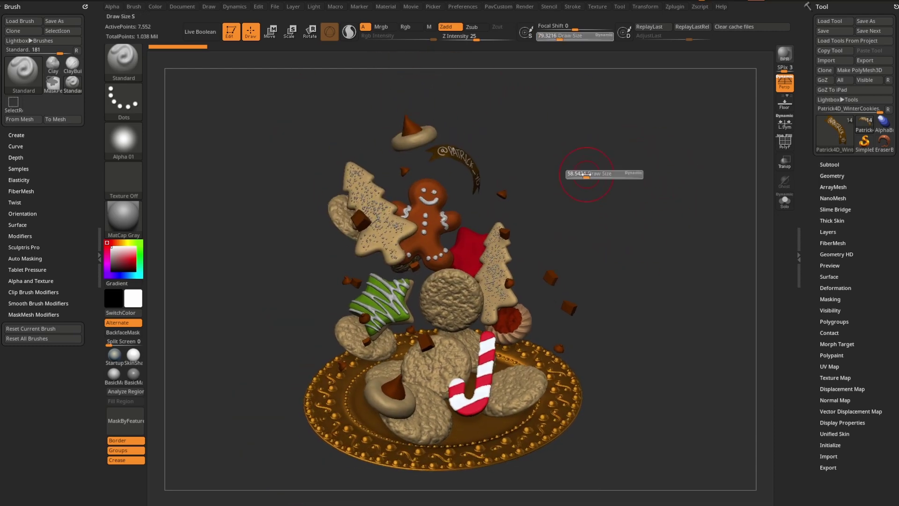
mouse_move(586, 174)
mouse_down()
mouse_move(590, 192)
mouse_move(440, 139)
mouse_up()
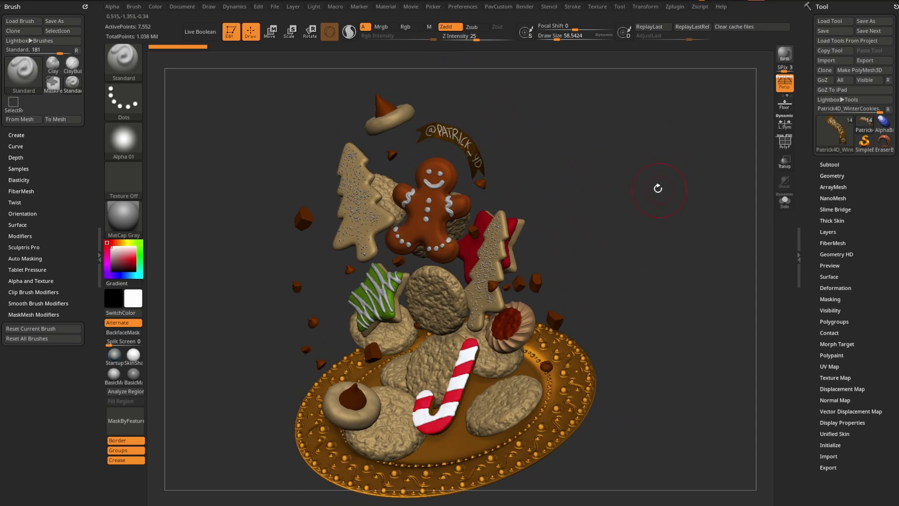
drag(622, 170, 626, 164)
key(s)
mouse_move(627, 164)
mouse_down()
mouse_move(583, 157)
mouse_move(606, 165)
mouse_move(602, 220)
mouse_up()
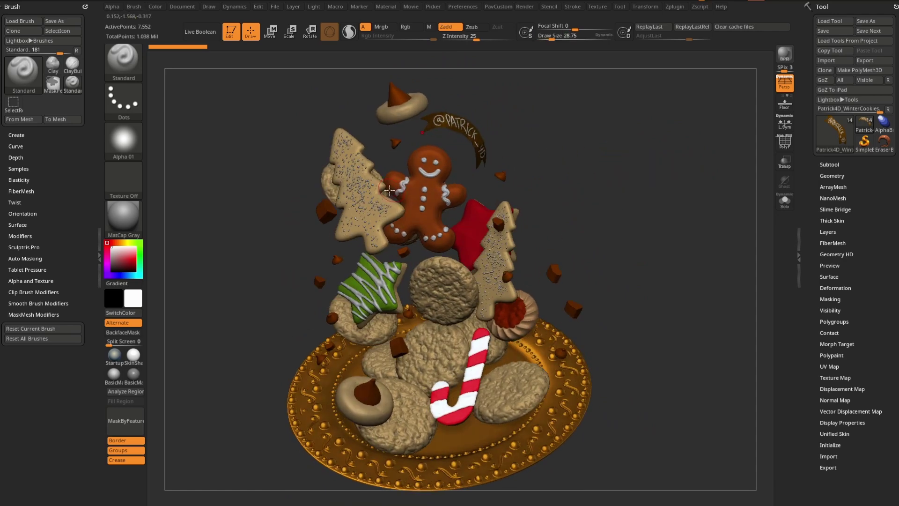
- Expand the subtool list and make SnickerDoodles active, followed by the sprinkled Cookie Tree beside the gingerbread man
alt+click(451, 283)
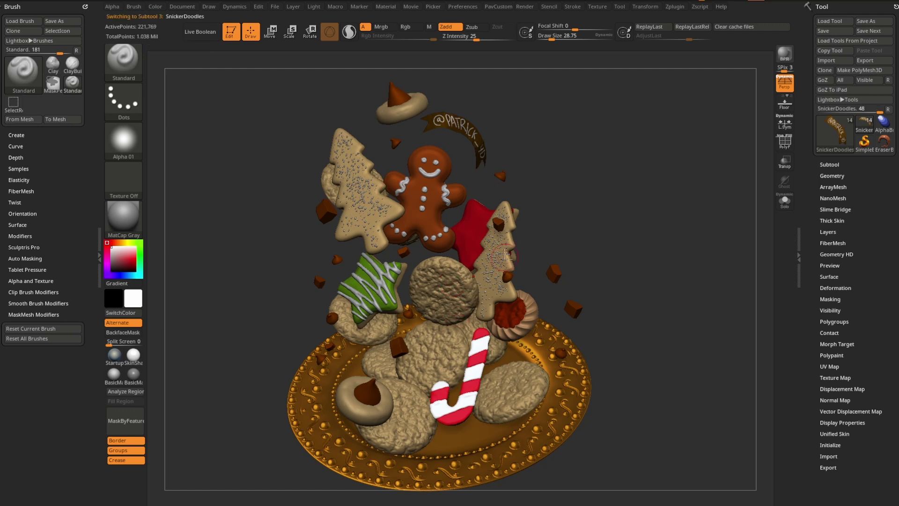
click(829, 165)
mouse_move(816, 112)
mouse_down()
mouse_move(821, 129)
mouse_move(811, 103)
mouse_up()
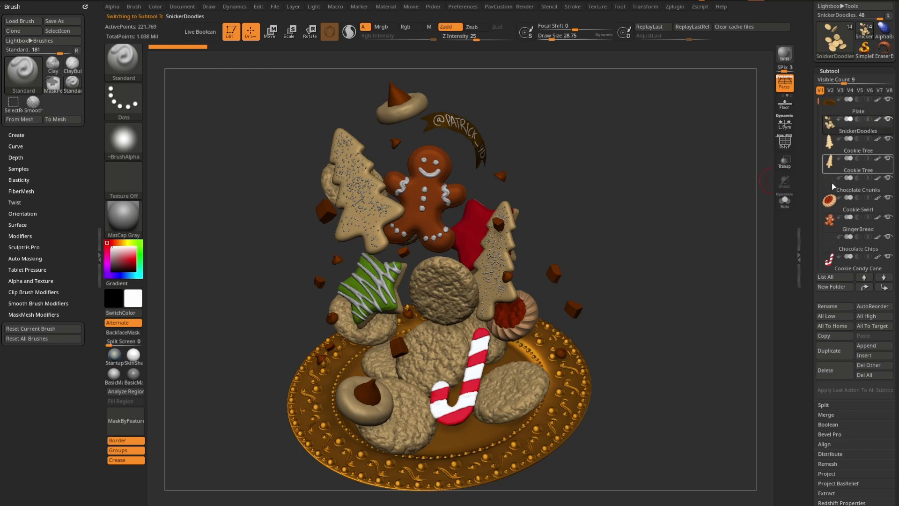
scroll(838, 256, down, 10)
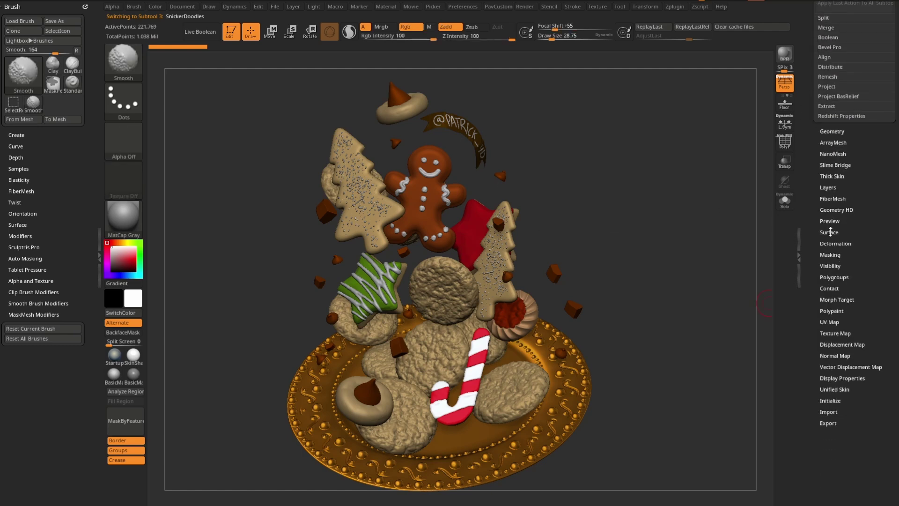
shift+click(831, 232)
shift+click(832, 232)
alt+click(360, 194)
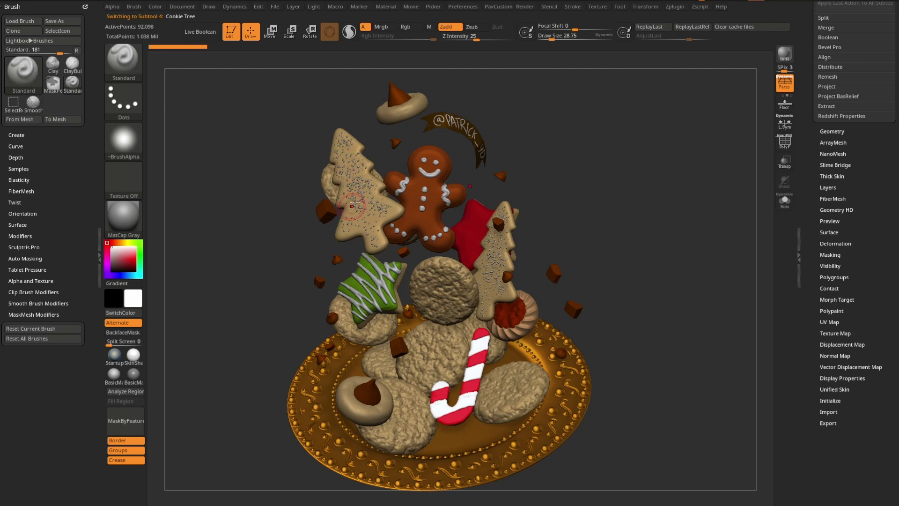
drag(587, 261, 641, 222)
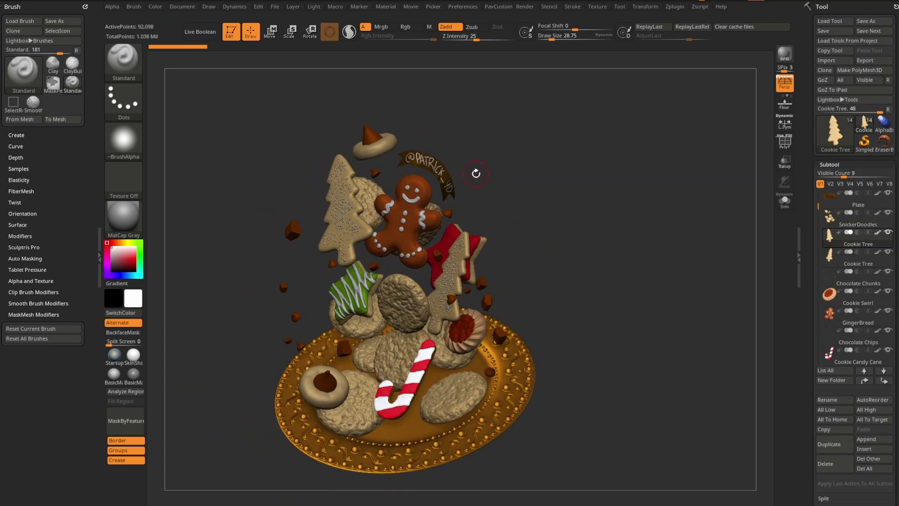
- Choose the IMM WinterCookies brush from the 3D sculpting brushes
key(b)
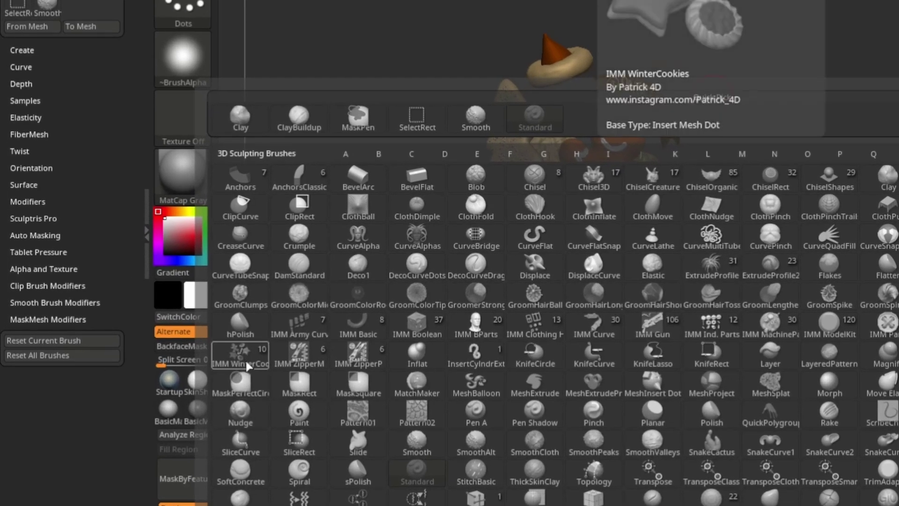
key(i)
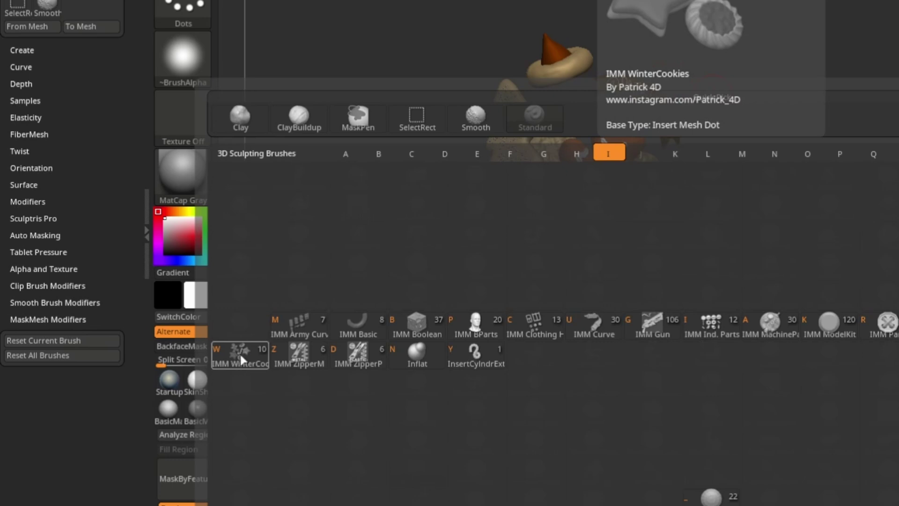
key(w)
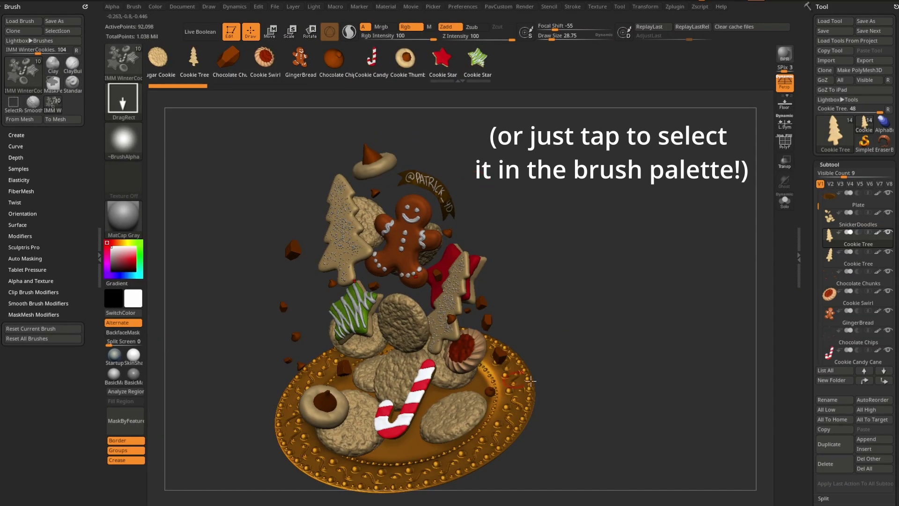
- Make the Plate the active subtool and delete all other subtools, confirming the deletion
mouse_move(548, 375)
mouse_down()
mouse_move(578, 323)
mouse_move(564, 302)
mouse_up()
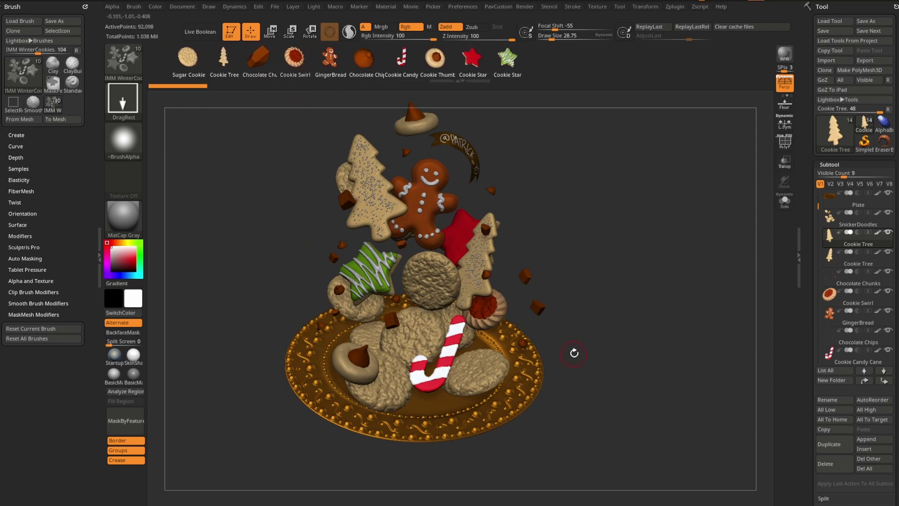
drag(638, 314, 634, 325)
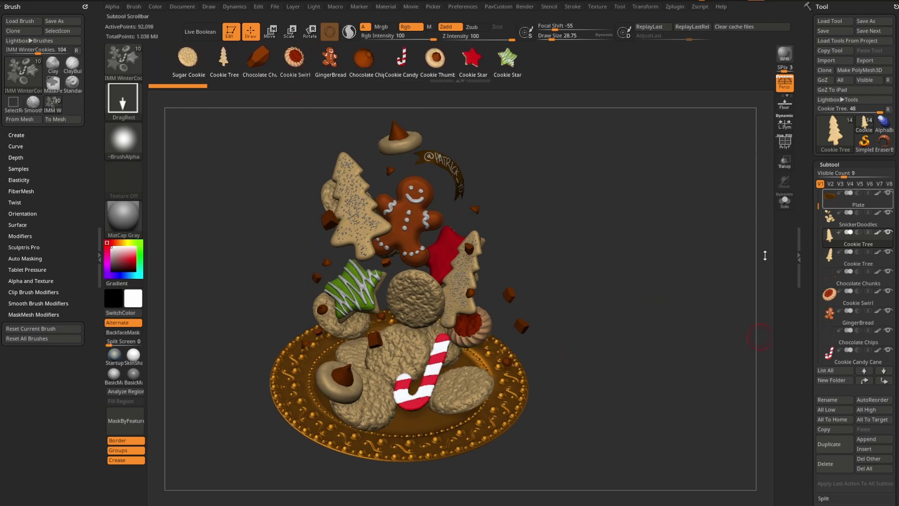
alt+click(506, 410)
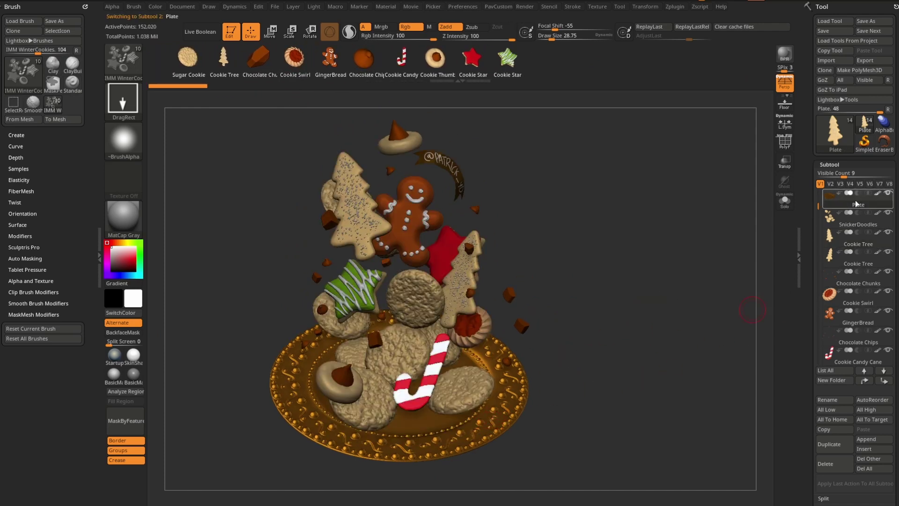
drag(813, 274, 806, 221)
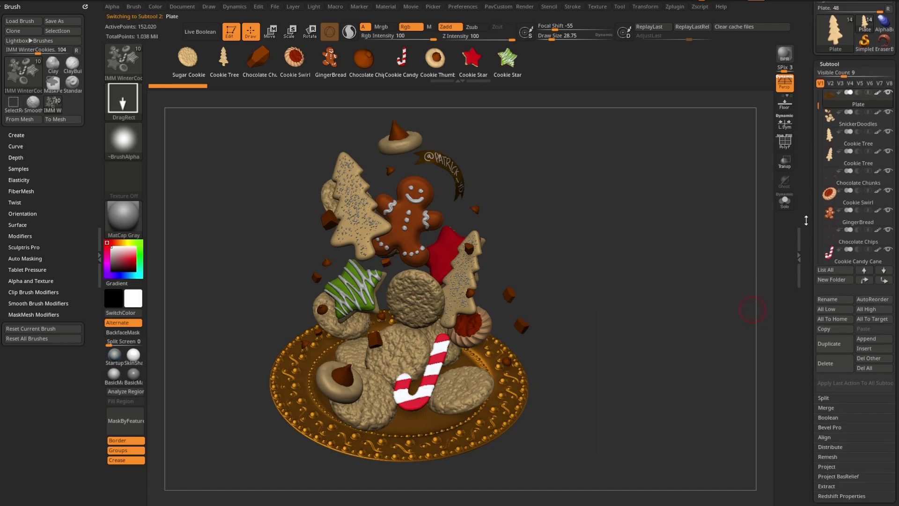
click(871, 360)
click(785, 383)
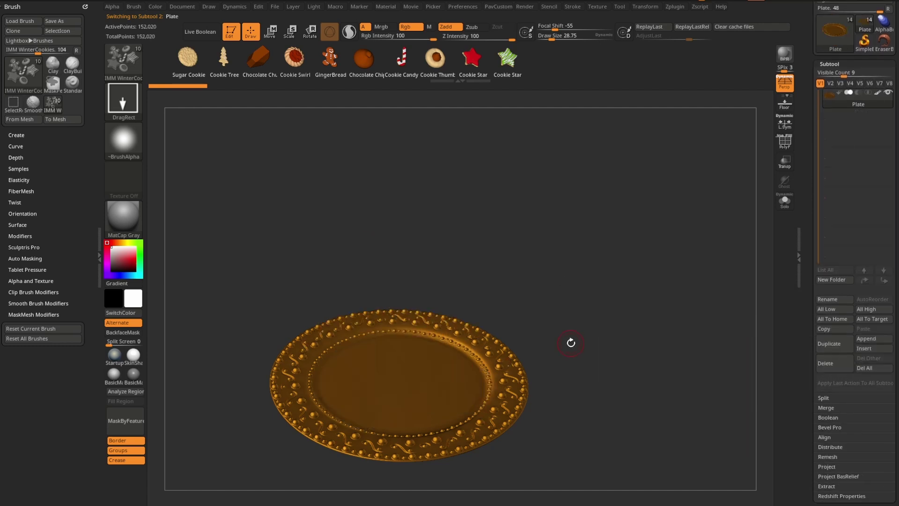
- Insert the Cookie Candy cane mesh across the centre of the plate, inspect it from the side, and undo the insertion
drag(449, 121, 509, 188)
click(405, 60)
mouse_move(379, 344)
mouse_down()
mouse_move(399, 341)
mouse_move(433, 366)
mouse_up()
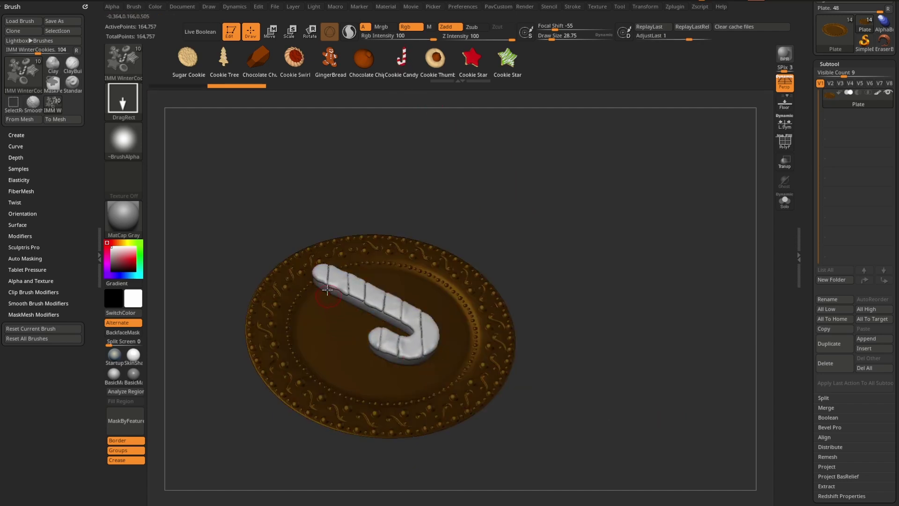
drag(599, 327, 518, 324)
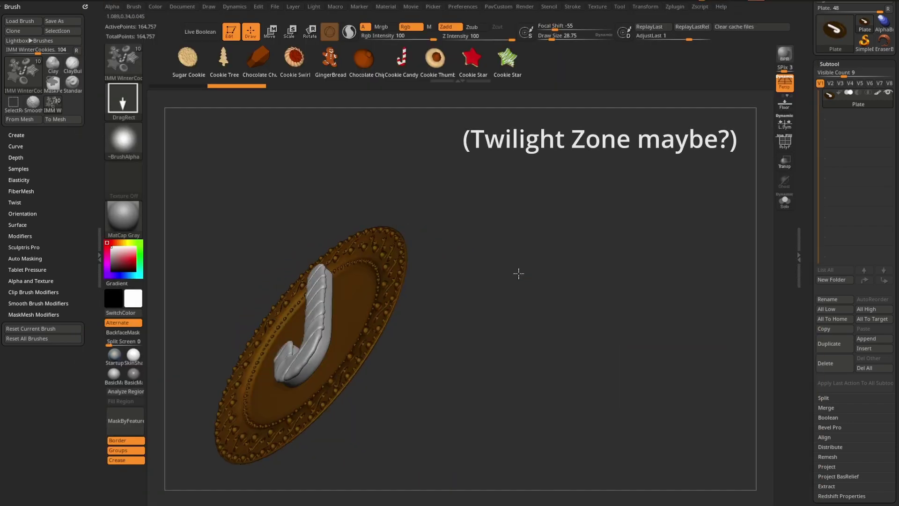
drag(518, 271, 558, 267)
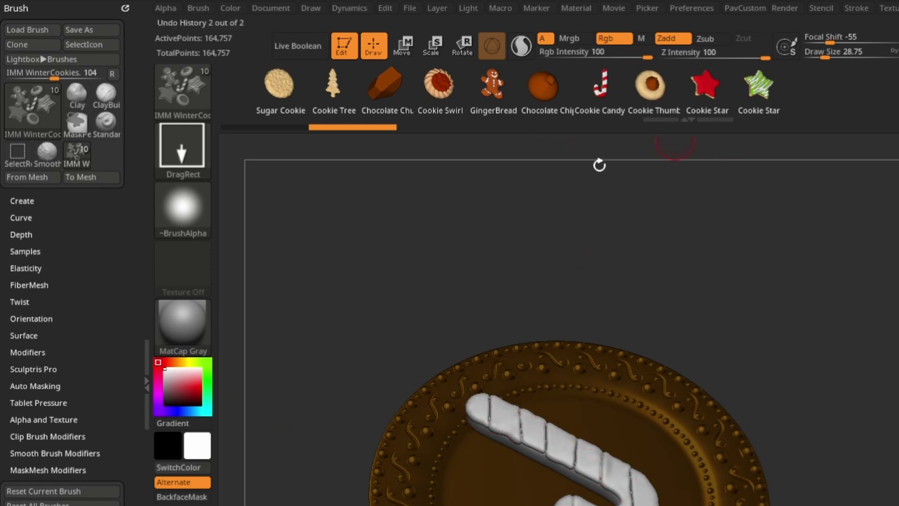
key(ctrl+z)
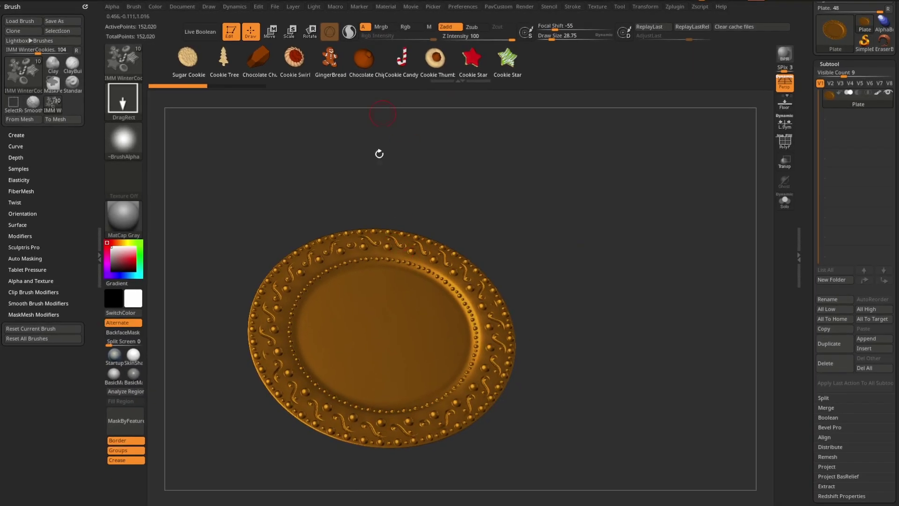
- Insert the Cookie Candy cane mesh across the plate and separate it into its own subtool with Split Masked Points
drag(402, 307, 476, 385)
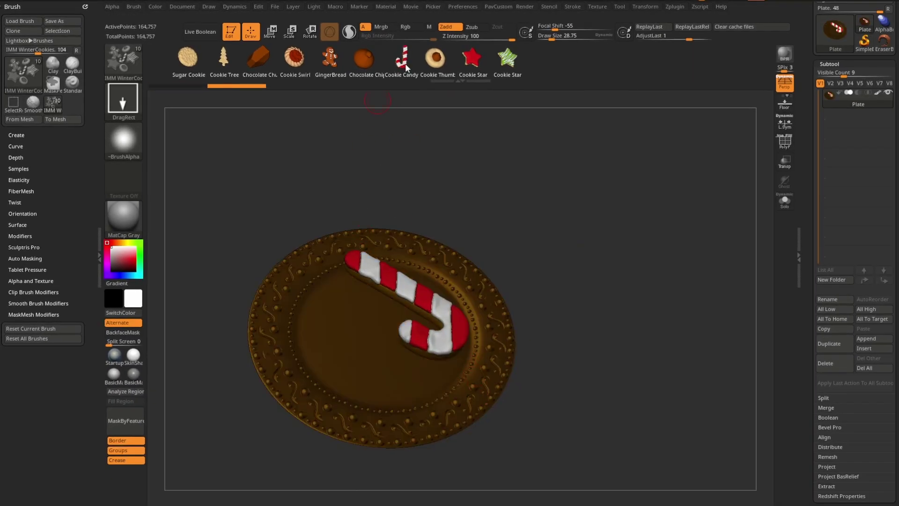
drag(481, 211, 558, 254)
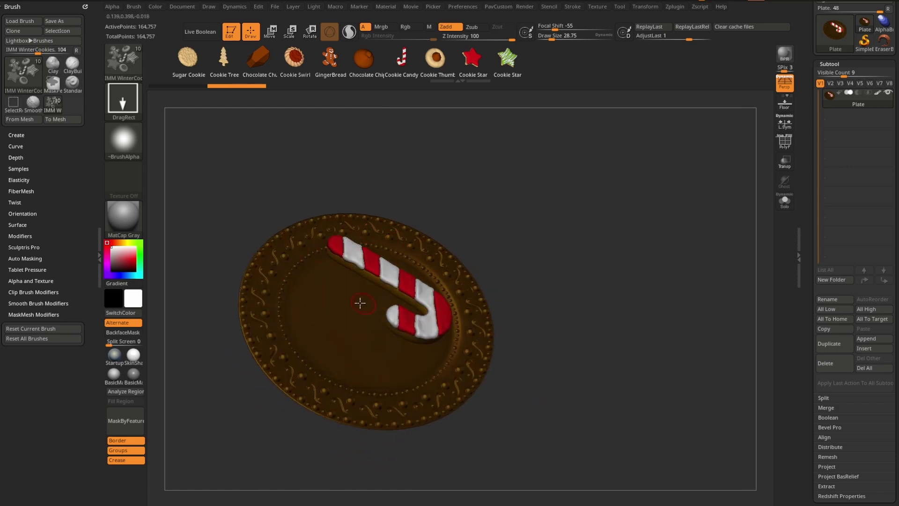
drag(808, 342, 805, 290)
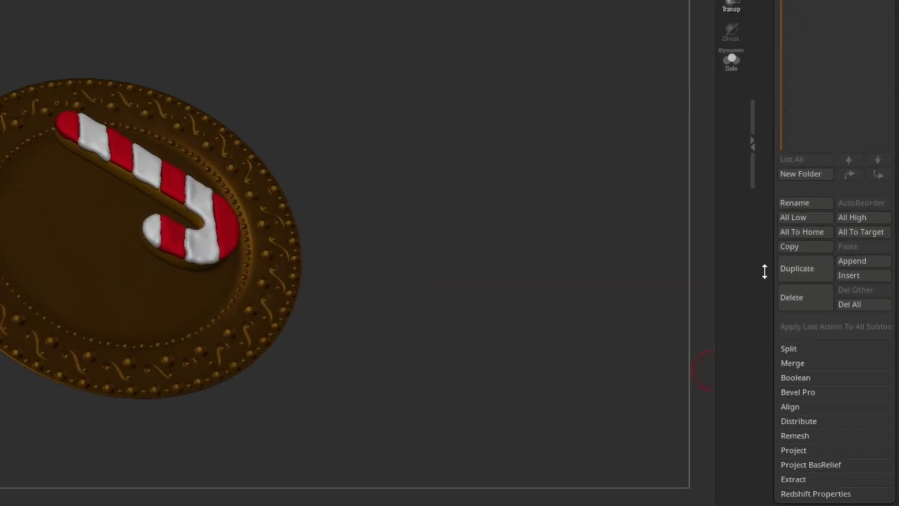
click(788, 167)
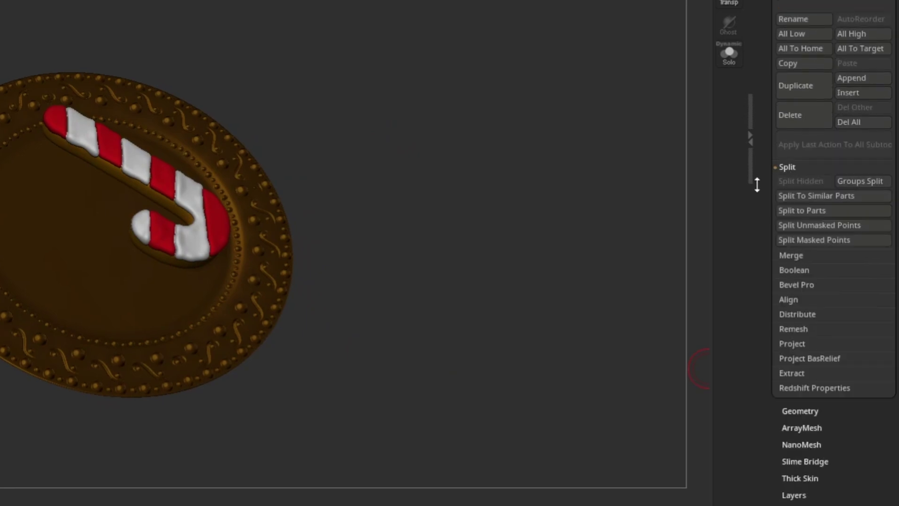
click(821, 240)
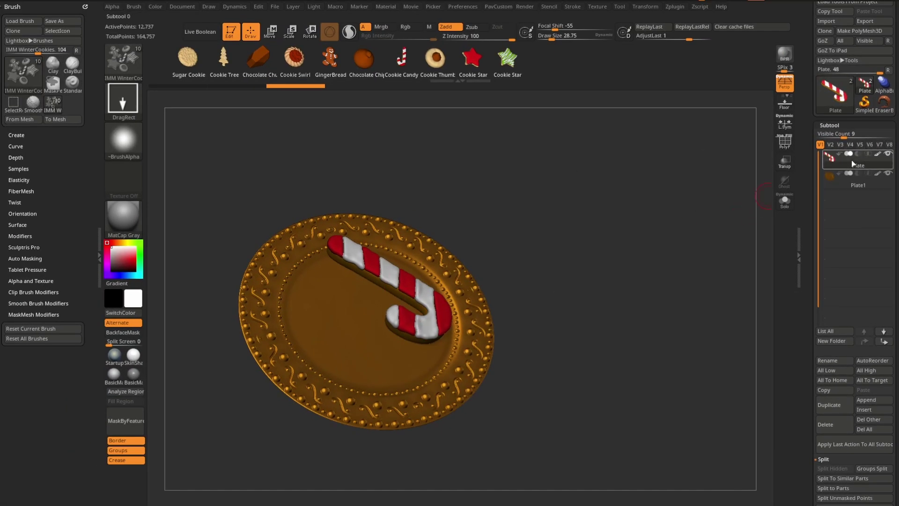
- Rename the candy cane subtool as candycanecookie
mouse_move(849, 163)
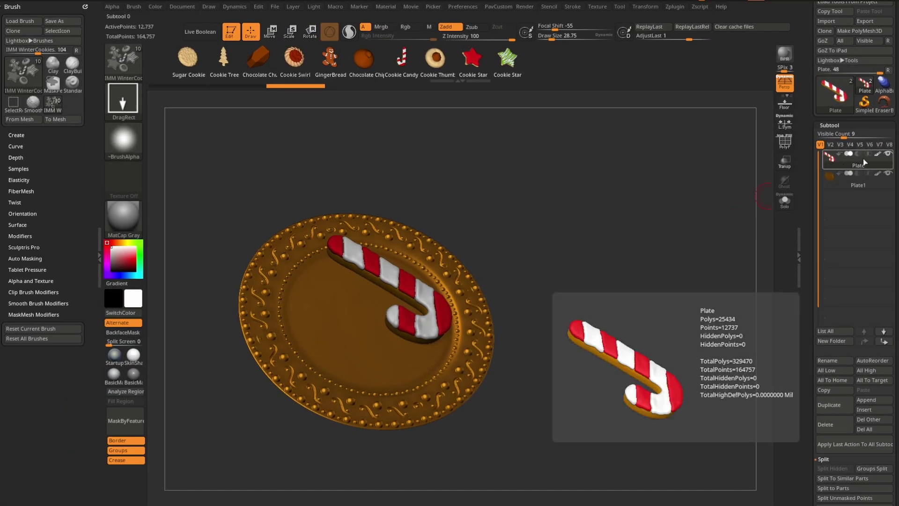
click(833, 362)
text(candycanecookie)
key(Return)
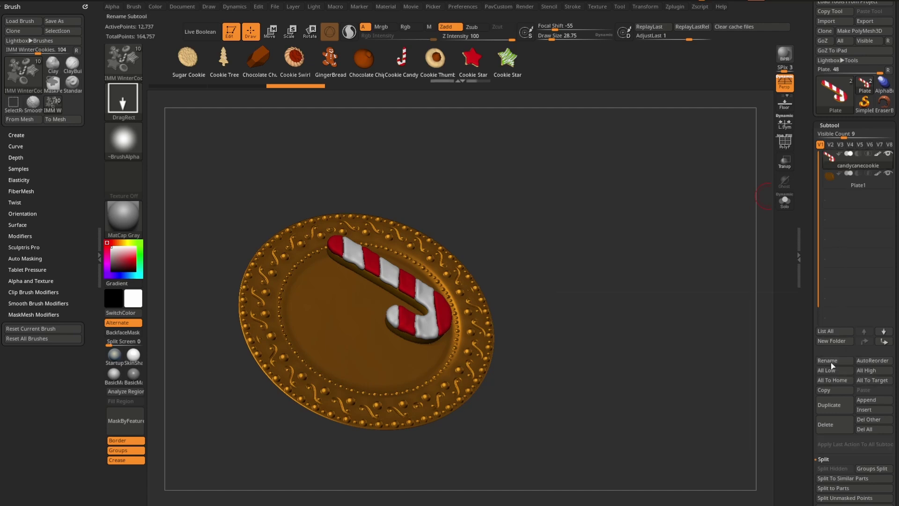
- Lift the candy cane off the plate with the Move gizmo and rotate it to a new angle
drag(600, 315, 584, 252)
key(w)
drag(402, 251, 403, 224)
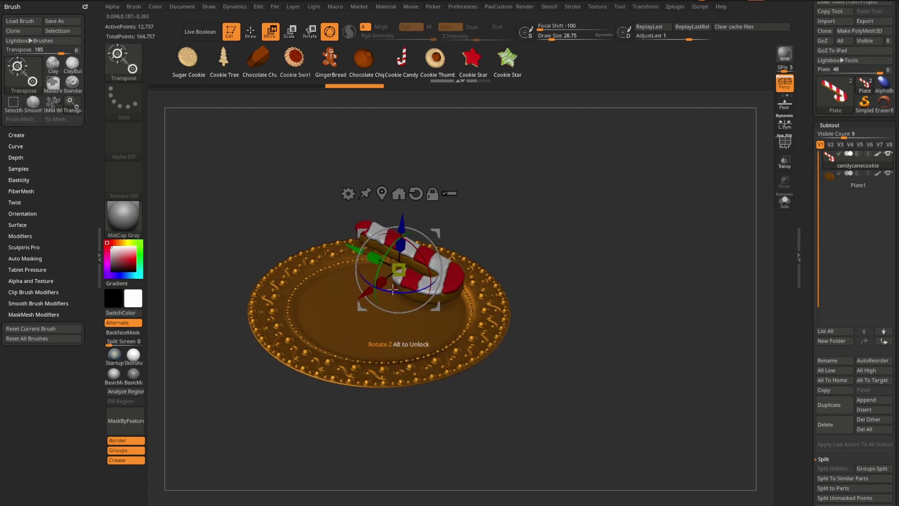
drag(404, 293, 462, 281)
drag(416, 256, 406, 236)
drag(487, 244, 535, 197)
- Duplicate the candy cane with the gizmo and rotate the copy above the plate
drag(517, 250, 365, 250)
drag(569, 225, 564, 185)
ctrl+drag(538, 191, 434, 147)
drag(412, 194, 473, 176)
alt+drag(547, 149, 571, 209)
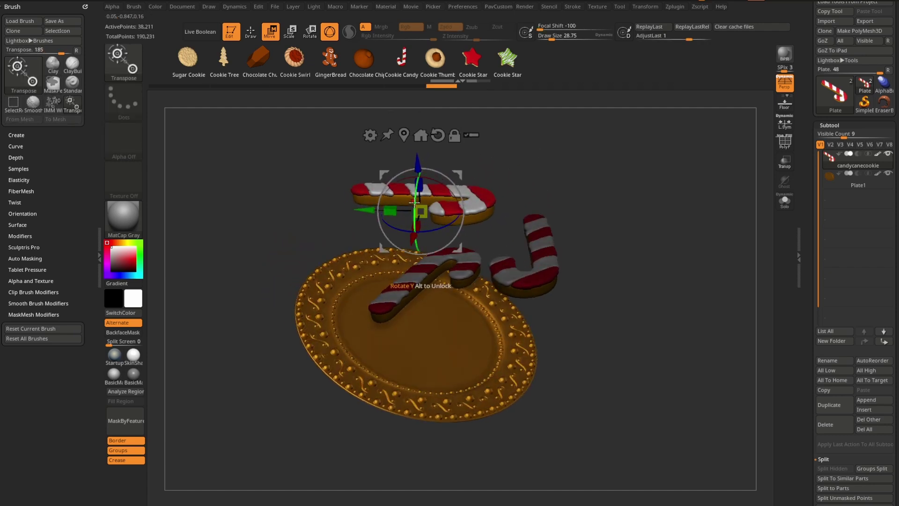
- Stand the newest candy cane copy upright above the plate and return to Draw mode
drag(417, 218, 467, 208)
drag(458, 175, 420, 150)
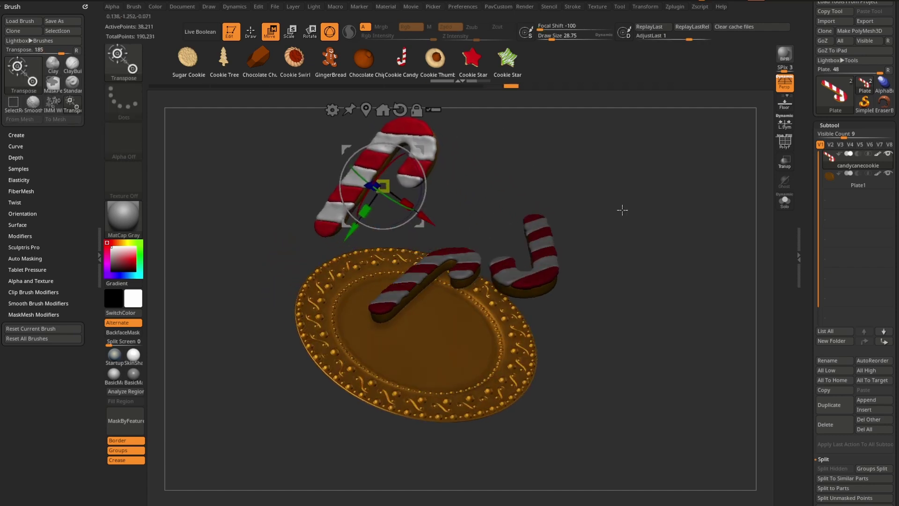
mouse_move(630, 211)
mouse_down()
mouse_move(632, 176)
mouse_move(660, 195)
mouse_up()
key(q)
mouse_move(660, 195)
mouse_down()
mouse_move(671, 223)
mouse_move(649, 258)
mouse_up()
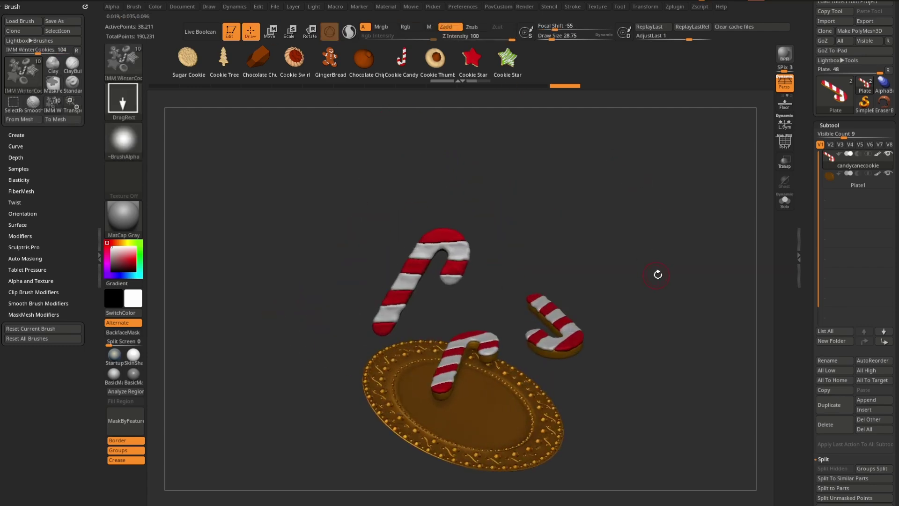
drag(656, 280, 632, 276)
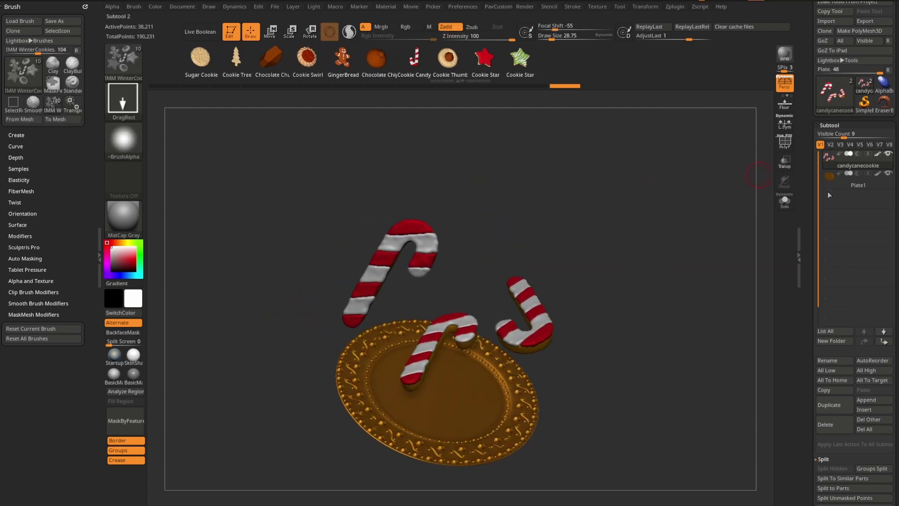
- Insert a GingerBread mesh on the upper candy cane and separate it into its own subtool with Split Masked Points
scroll(826, 193, down, 8)
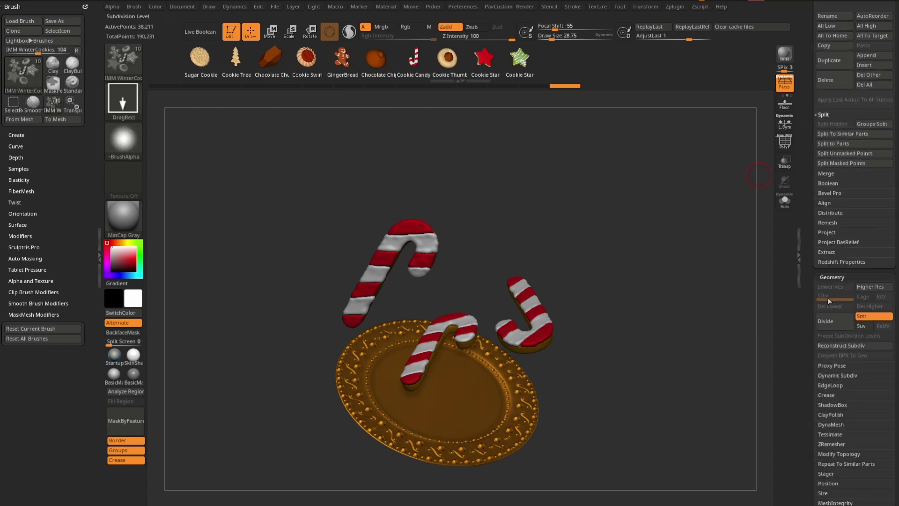
scroll(818, 345, up, 9)
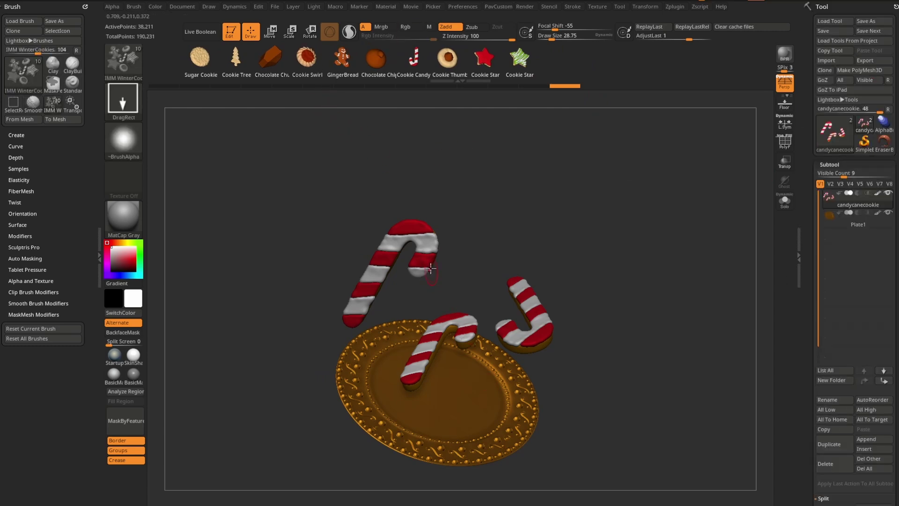
drag(430, 266, 478, 286)
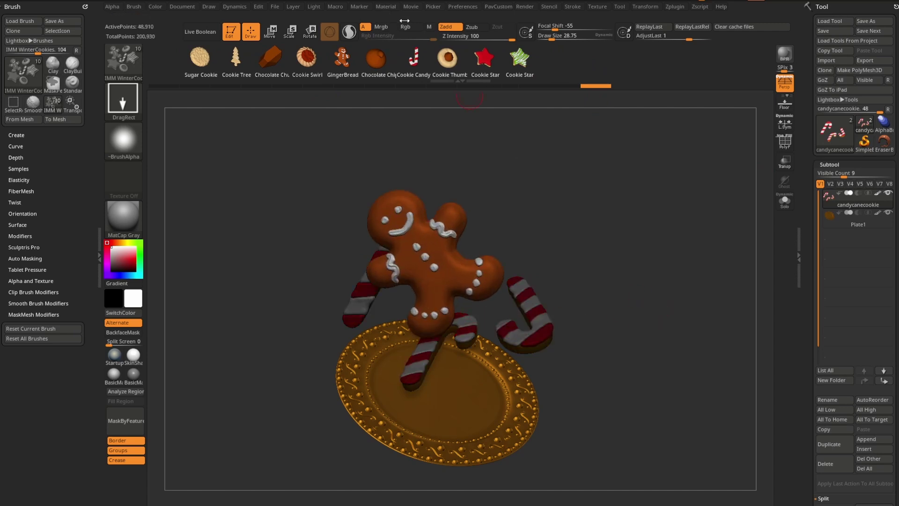
mouse_move(567, 208)
mouse_down()
mouse_move(538, 205)
mouse_move(553, 205)
mouse_up()
key(2)
click(566, 290)
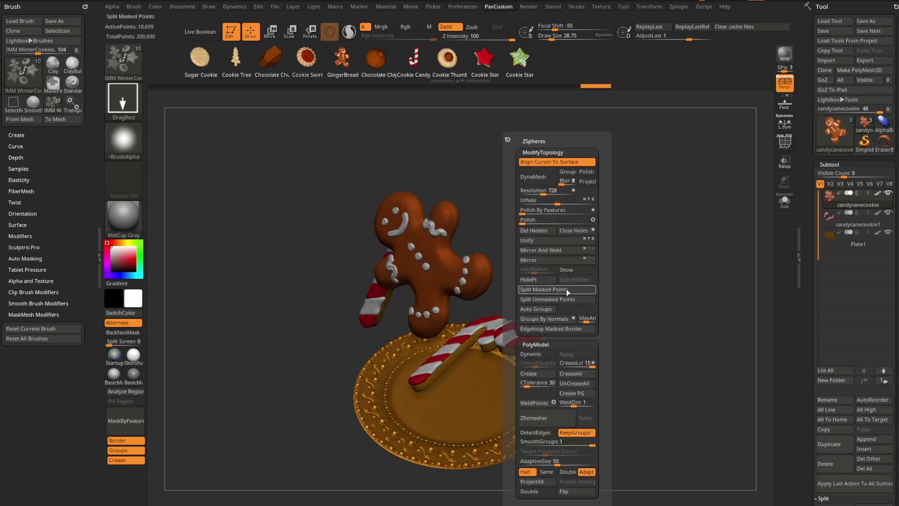
- Review the custom menu's split commands, the Intro to ZBrush 042 custom interface video entry in the browser, and the subtool Split options
key(space)
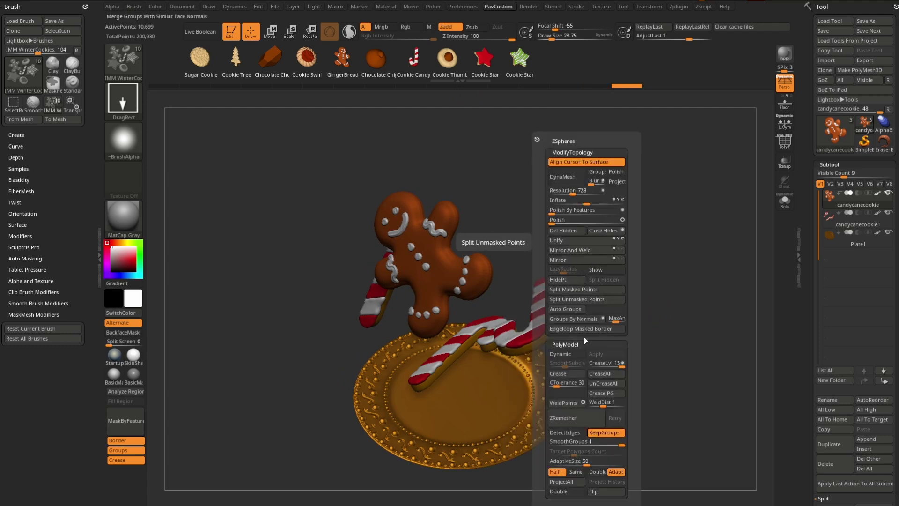
drag(498, 505, 490, 35)
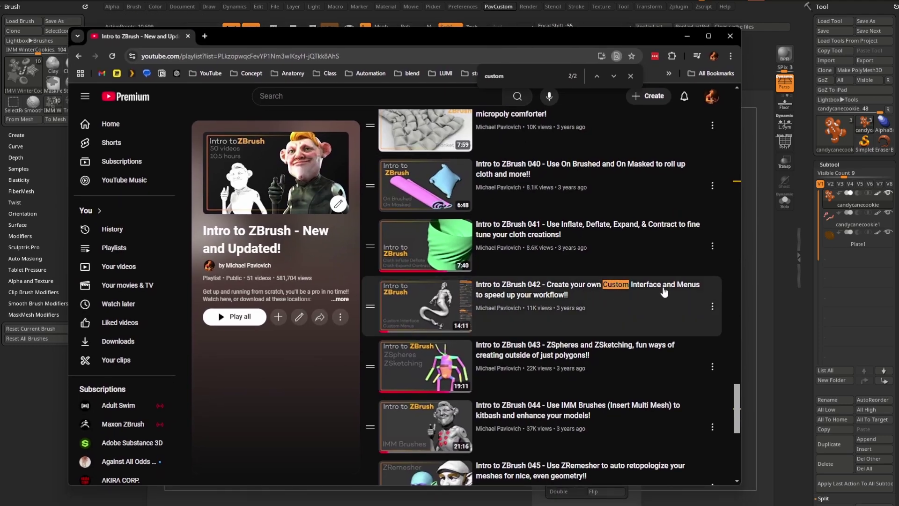
key(alt+Tab)
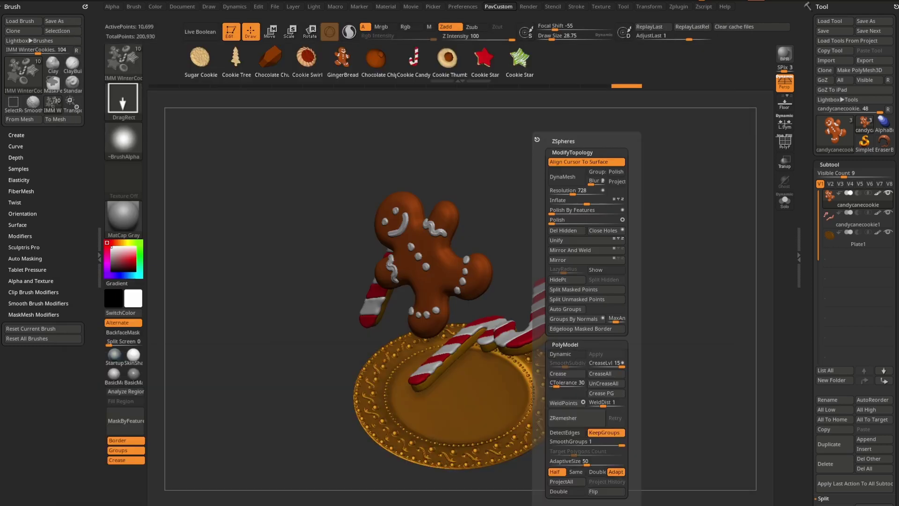
key(space)
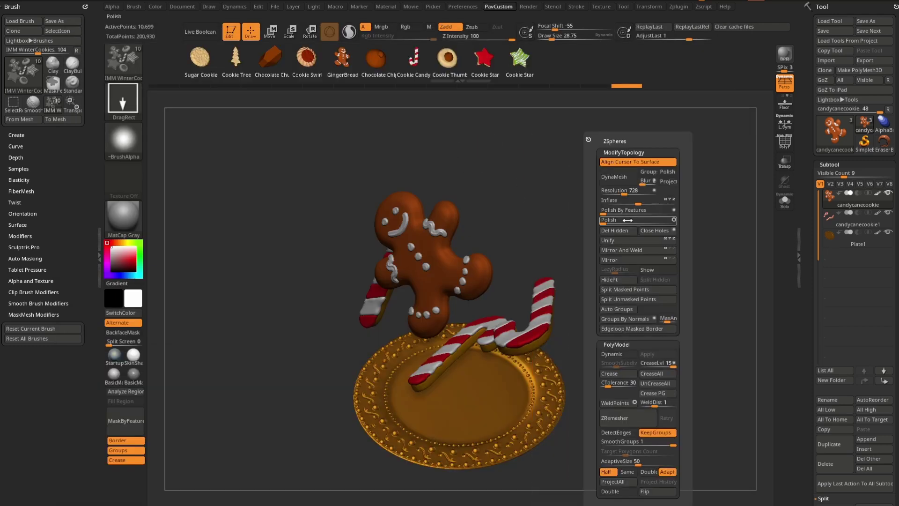
scroll(815, 174, down, 10)
scroll(814, 175, up, 8)
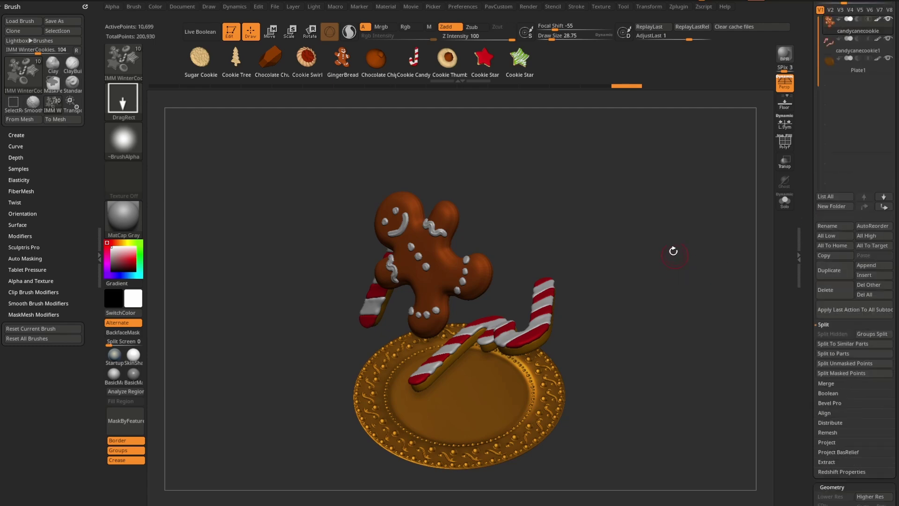
- Try moving and turning the gingerbread man above the candy canes, and undo the last two transformations
drag(673, 249, 452, 264)
key(w)
drag(463, 219, 489, 176)
drag(487, 212, 461, 222)
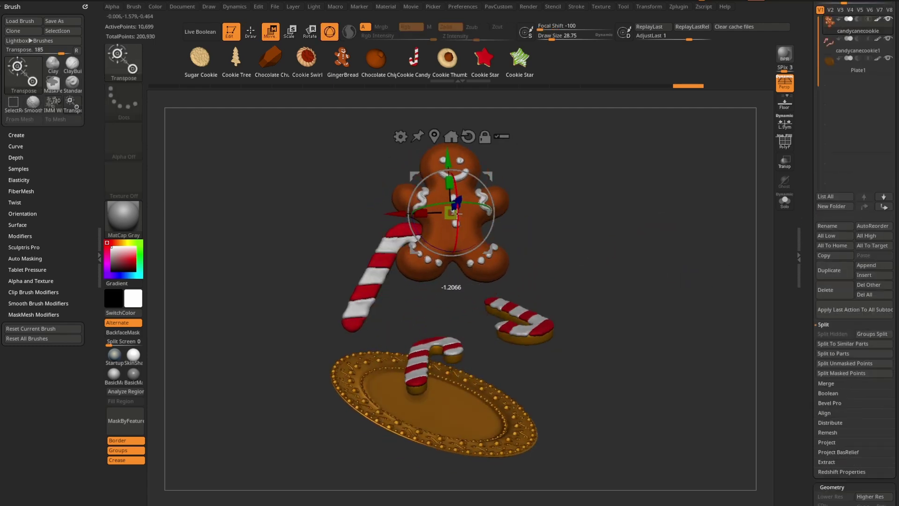
key(ctrl+z)
key(ctrl+z)
- Duplicate the gingerbread man, rotate the two cookies to different angles above the plate, and return to Draw mode
drag(488, 178, 542, 206)
mouse_move(537, 248)
mouse_down()
mouse_move(513, 273)
mouse_move(492, 272)
mouse_up()
mouse_move(656, 286)
mouse_down()
mouse_move(493, 304)
mouse_move(676, 272)
mouse_move(664, 271)
mouse_move(661, 289)
mouse_move(642, 279)
mouse_move(413, 289)
mouse_move(598, 235)
mouse_move(684, 229)
mouse_up()
key(q)
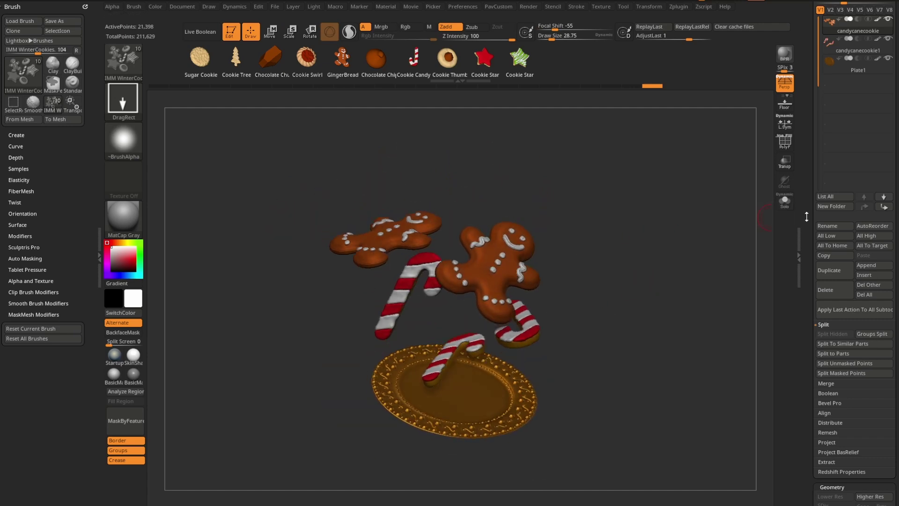
- Append a Sphere3D subtool, make it active, and scale it up uniformly until it covers most of the plate
click(867, 263)
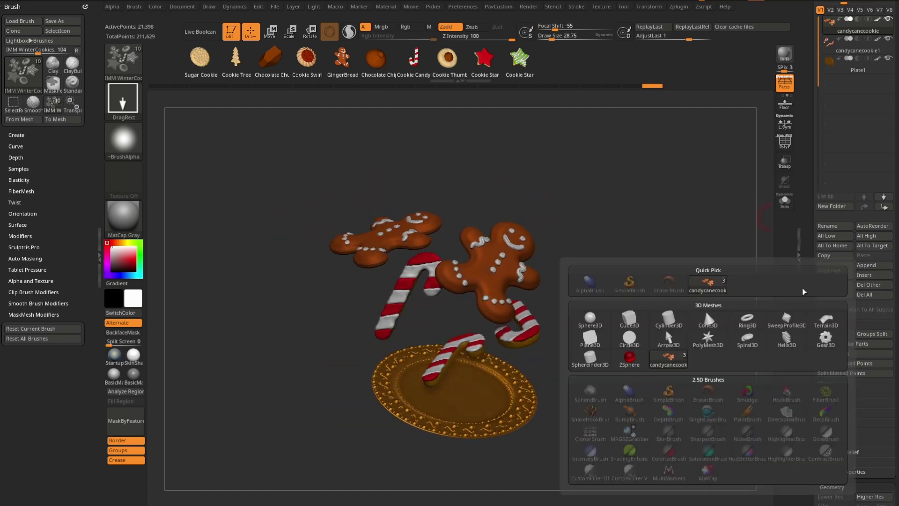
click(590, 319)
click(847, 93)
drag(646, 217, 634, 257)
key(w)
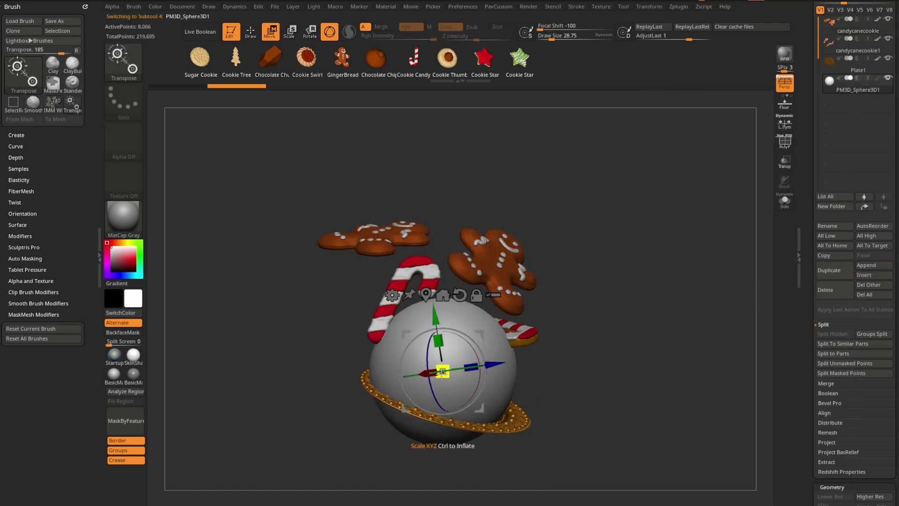
drag(443, 372, 506, 367)
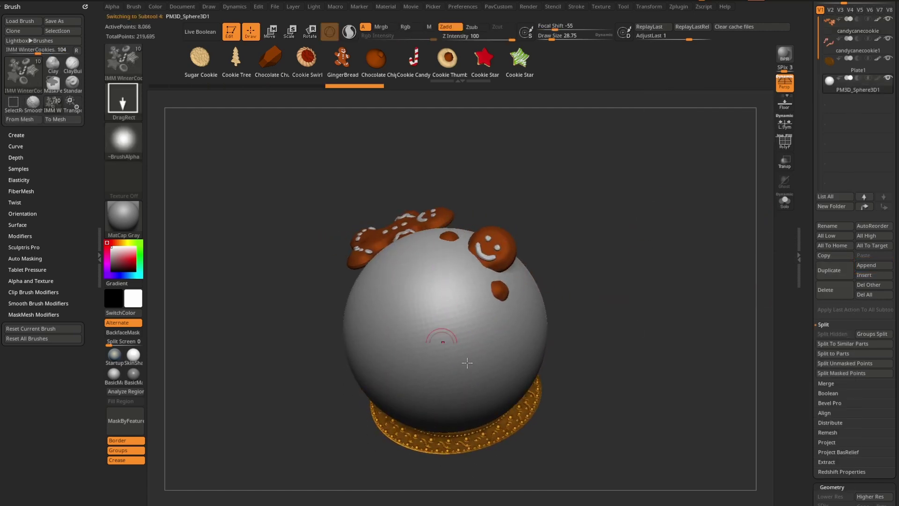
drag(555, 323, 641, 313)
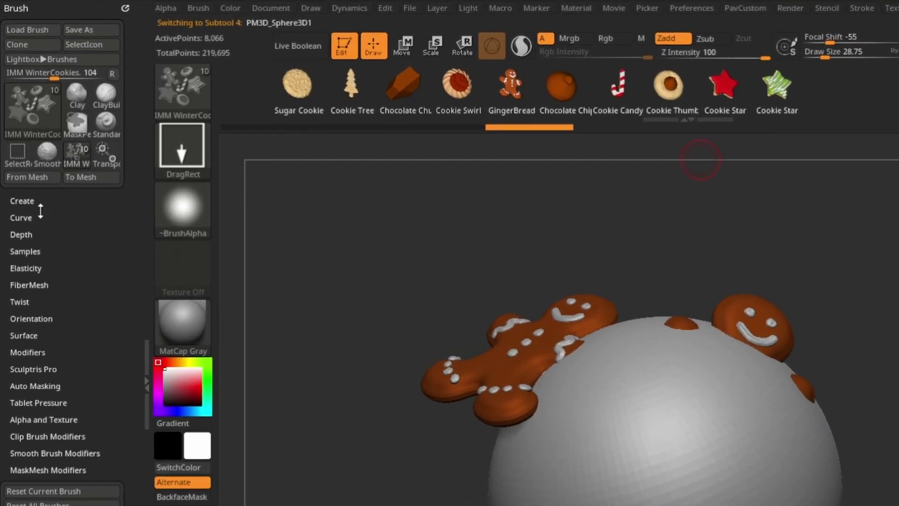
- Create a NanoMesh brush from the IMM WinterCookies brush, accept the Dynamic Draw Size note, and choose the resulting ZModeler brush
shift+click(20, 135)
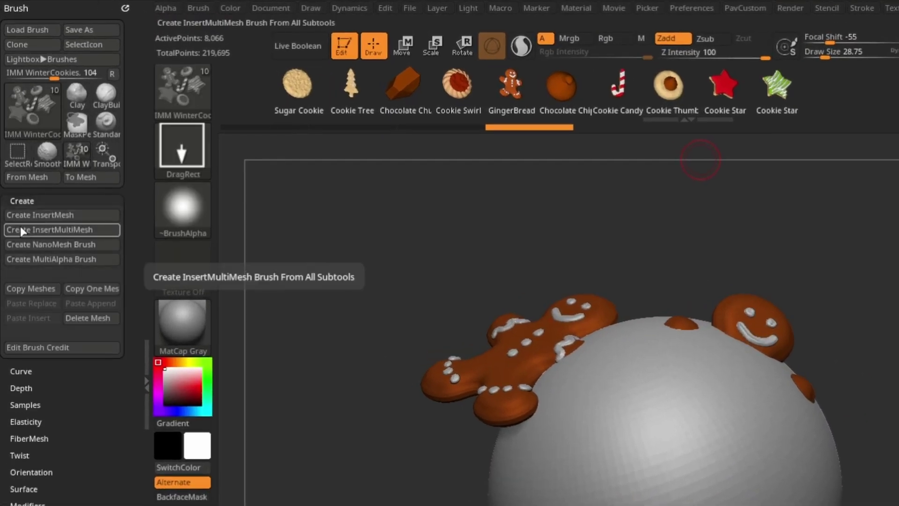
click(47, 251)
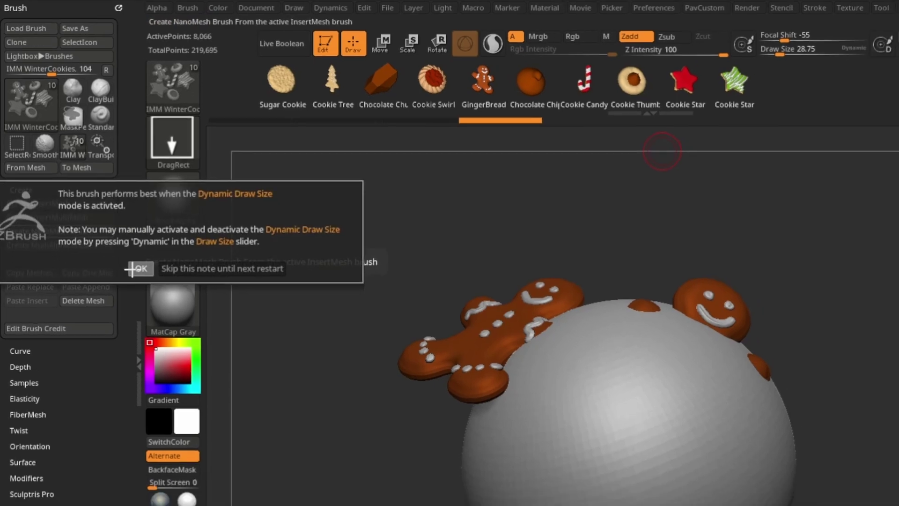
click(149, 284)
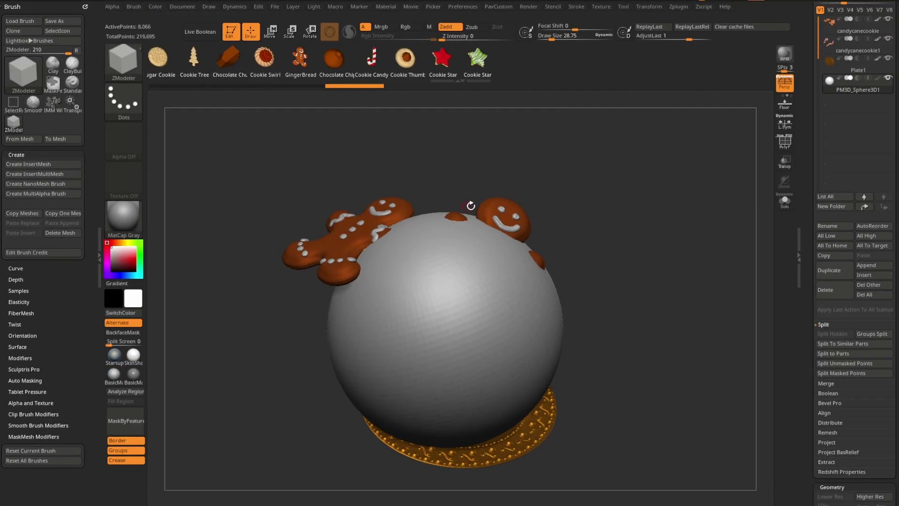
key(b)
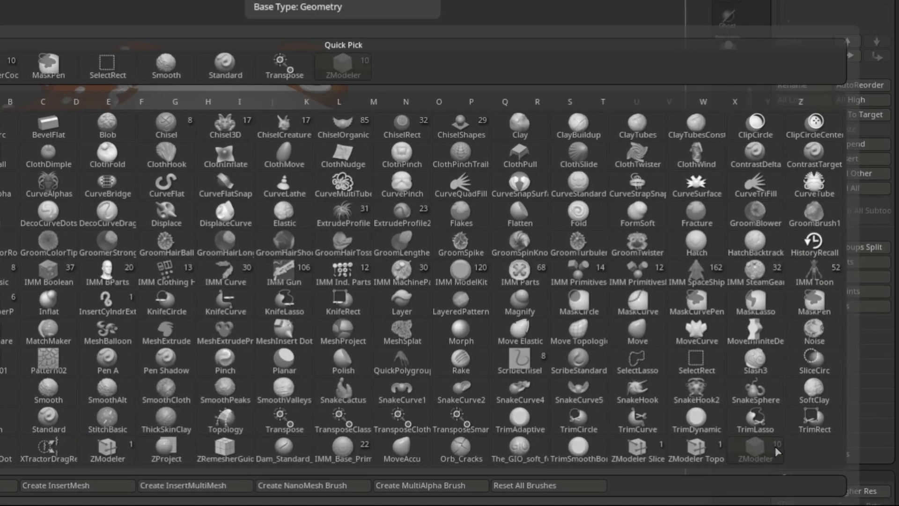
click(775, 446)
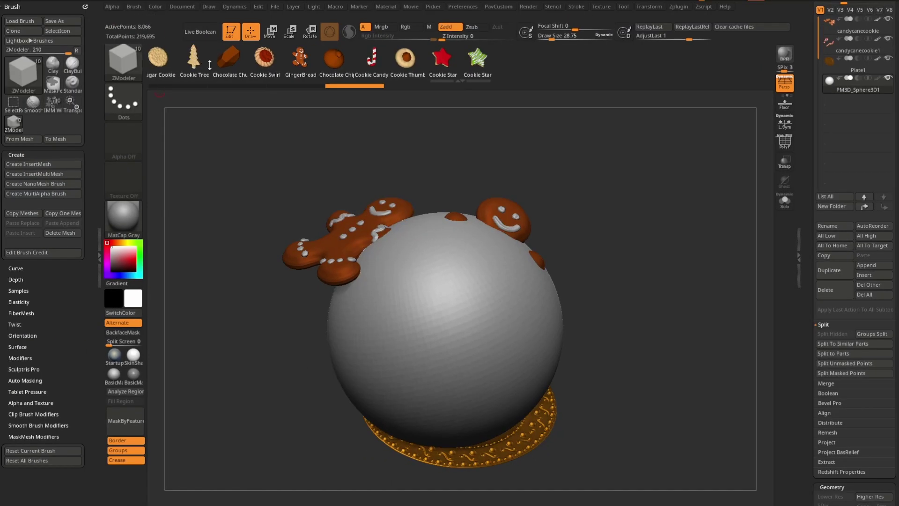
- Browse the cookie meshes stored in the new ZModeler brush and pick the chocolate chunk mesh
drag(209, 64, 262, 73)
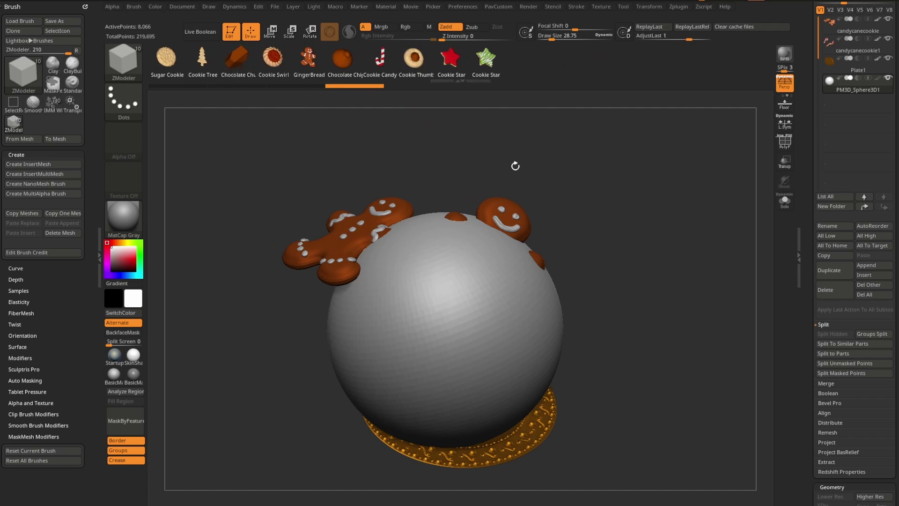
drag(543, 177, 621, 199)
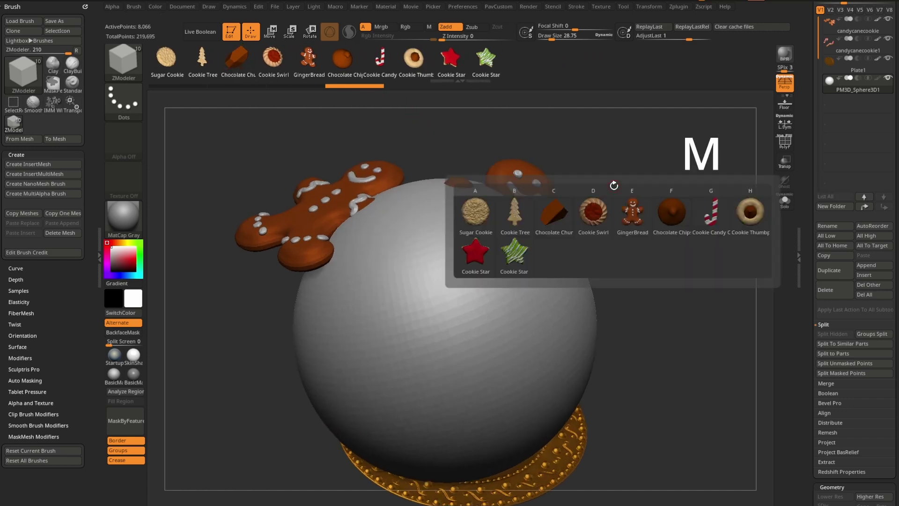
click(559, 215)
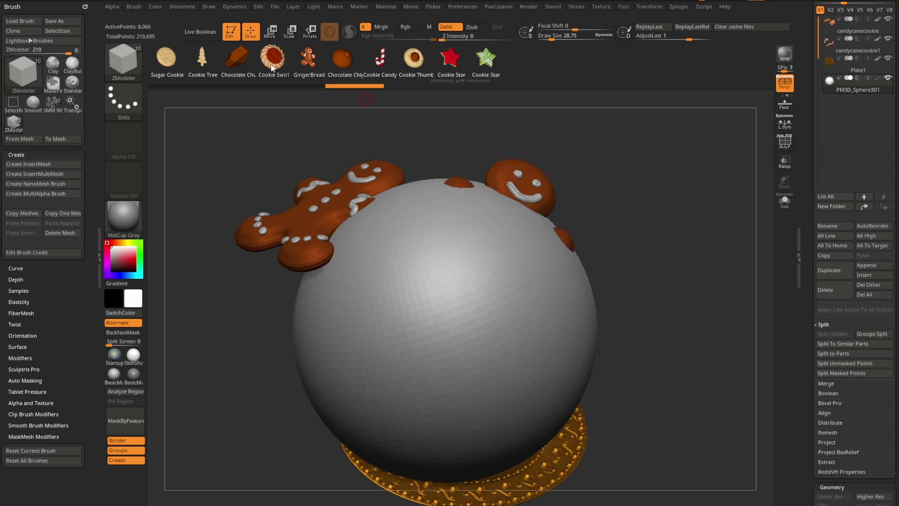
- Insert the Chocolate Chunk mesh as a NanoMesh on all polygons of the sphere, with the polyframe displayed
key(m)
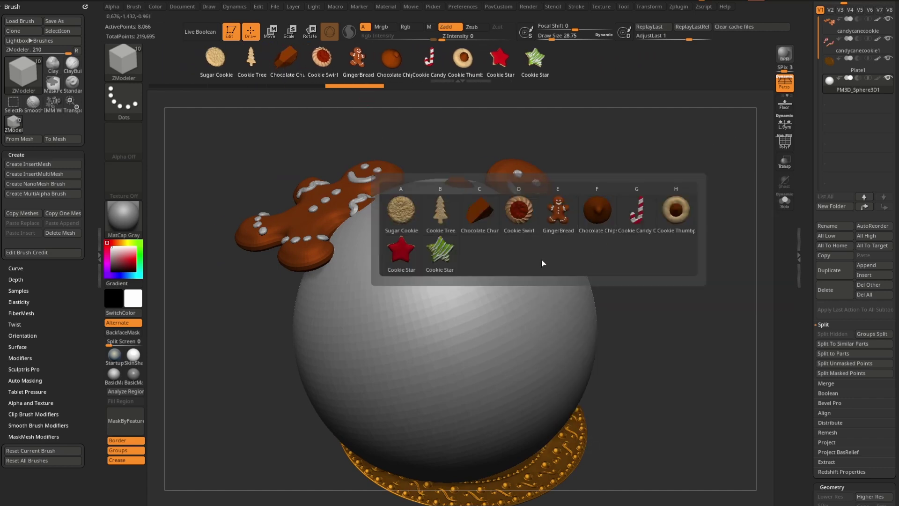
click(486, 218)
alt+drag(655, 241, 643, 234)
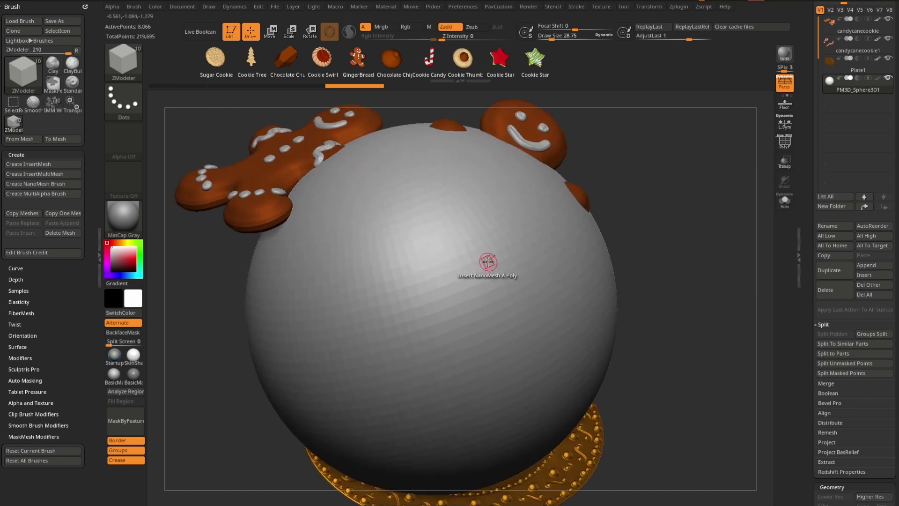
key(space)
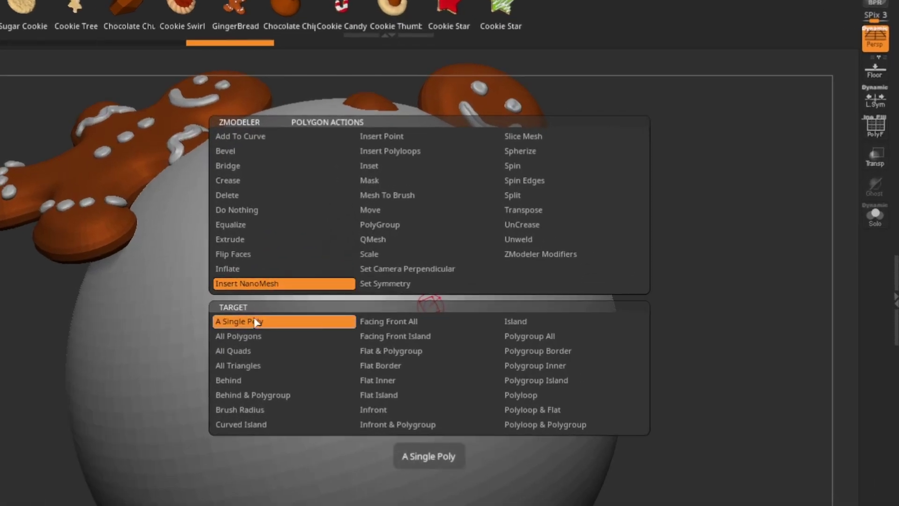
click(257, 336)
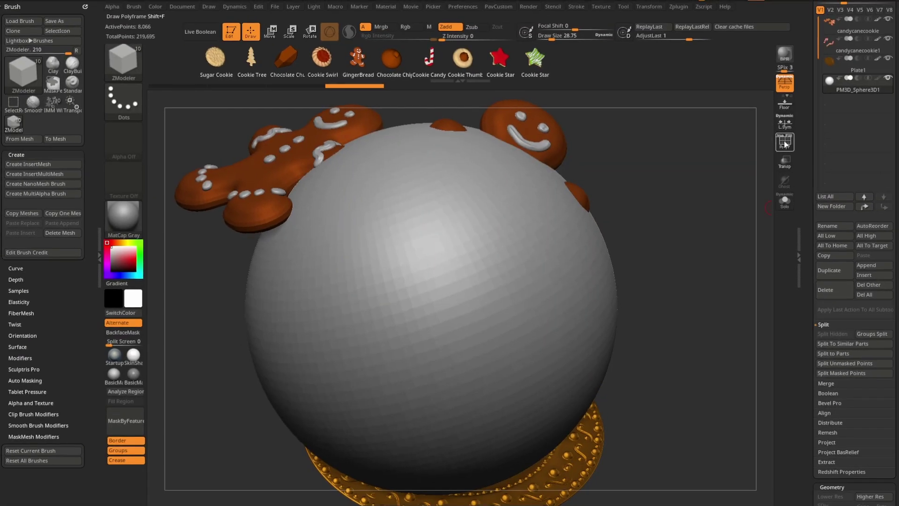
click(785, 144)
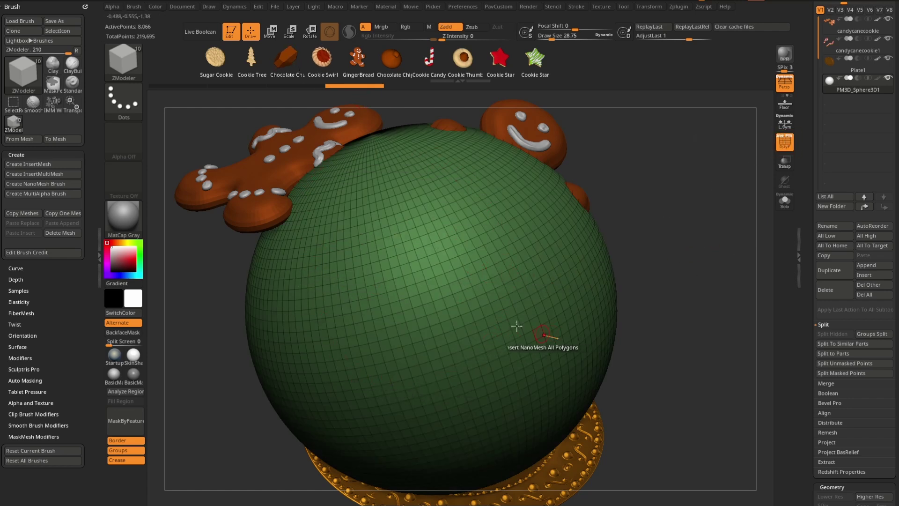
click(491, 296)
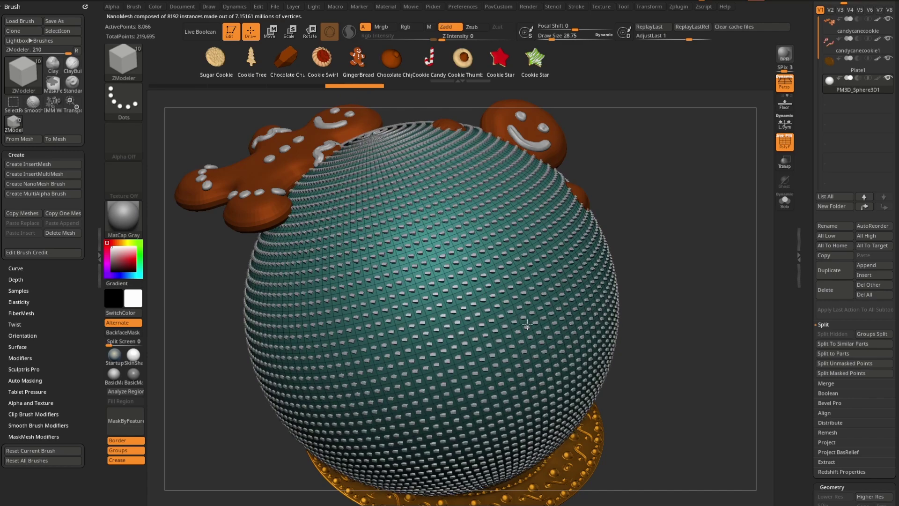
- Open the sphere's NanoMesh settings and hide the placement polygons beneath the chunks
drag(703, 311, 662, 328)
drag(809, 277, 815, 94)
click(801, 233)
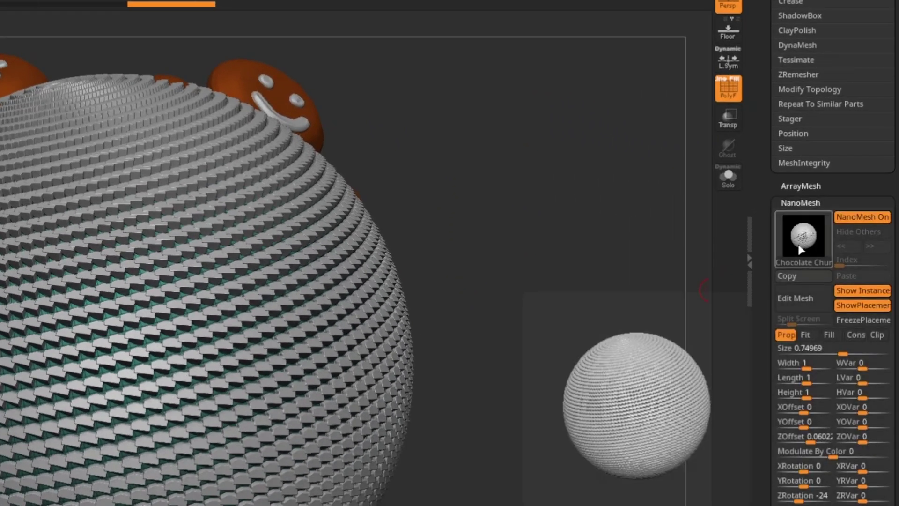
drag(525, 273, 376, 331)
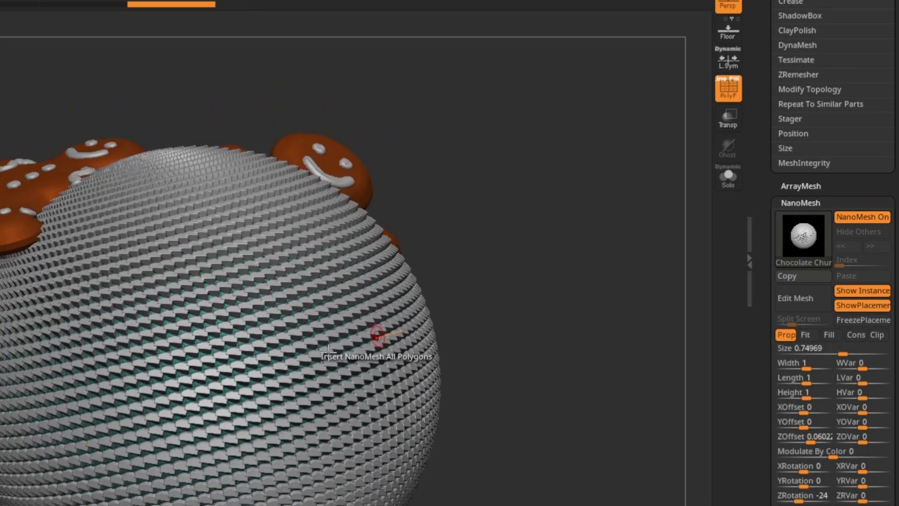
click(861, 309)
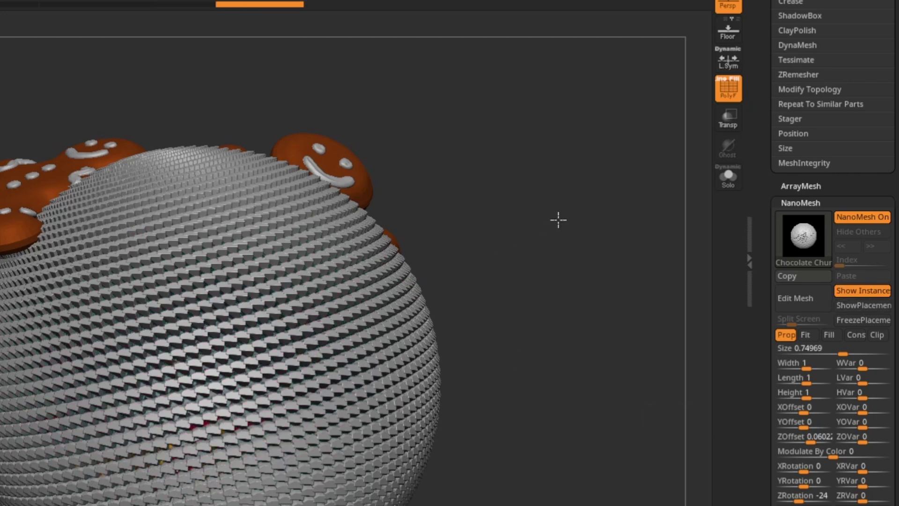
drag(561, 217, 575, 222)
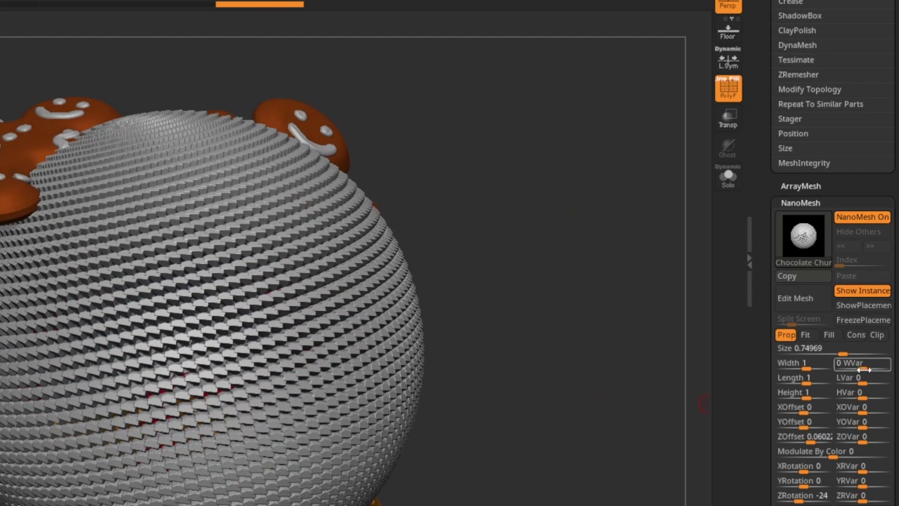
- Set NanoMesh size to about 0.43, width/length/height variation to 17/37/54, XYZ offsets to about 1.08/2.47/10, and all offset variations to 100
drag(864, 368, 888, 439)
drag(843, 352, 835, 361)
drag(773, 410, 823, 293)
drag(820, 311, 826, 308)
drag(638, 311, 600, 275)
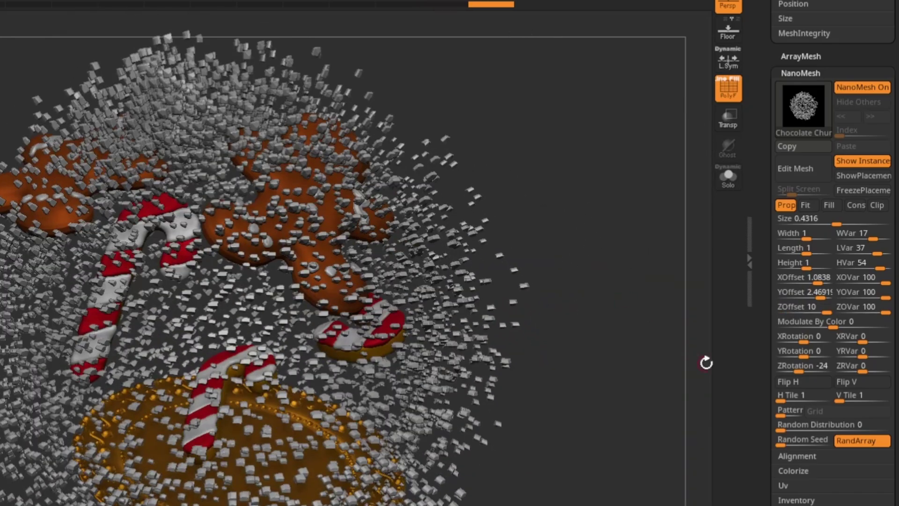
- Set the NanoMesh X, Y and Z rotations to 91, 80 and 86, with rotation variations of 23, 29 and 45
drag(769, 341, 824, 302)
drag(864, 273, 875, 287)
drag(865, 302, 879, 302)
mouse_move(592, 273)
mouse_down()
mouse_move(639, 261)
mouse_move(600, 291)
mouse_move(591, 273)
mouse_up()
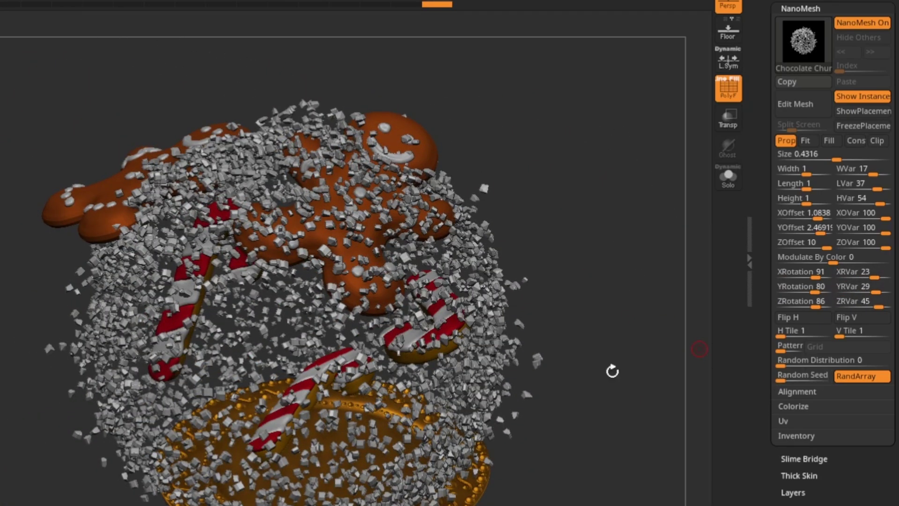
drag(568, 209, 605, 258)
- Thin out the chunks with a random distribution of about 0.19 and show the placement sphere again
click(787, 360)
mouse_move(787, 360)
mouse_down()
mouse_move(809, 360)
mouse_move(799, 359)
mouse_up()
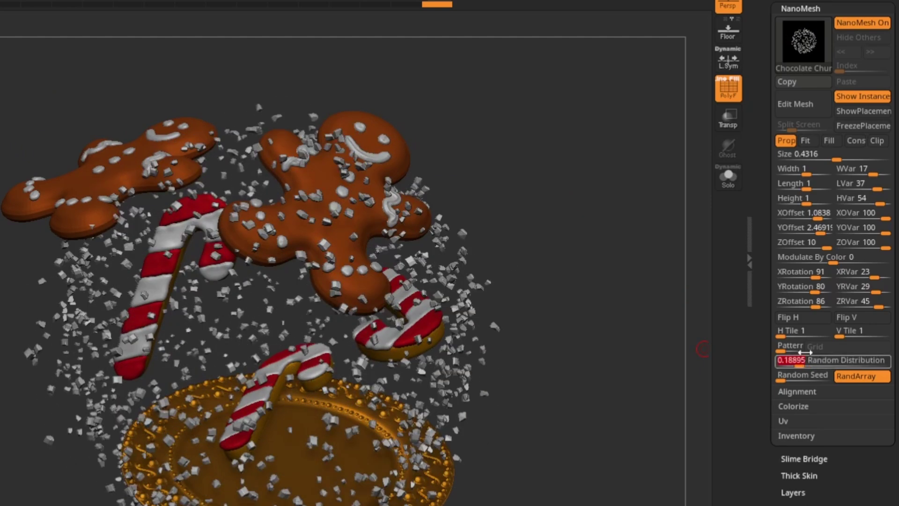
click(854, 114)
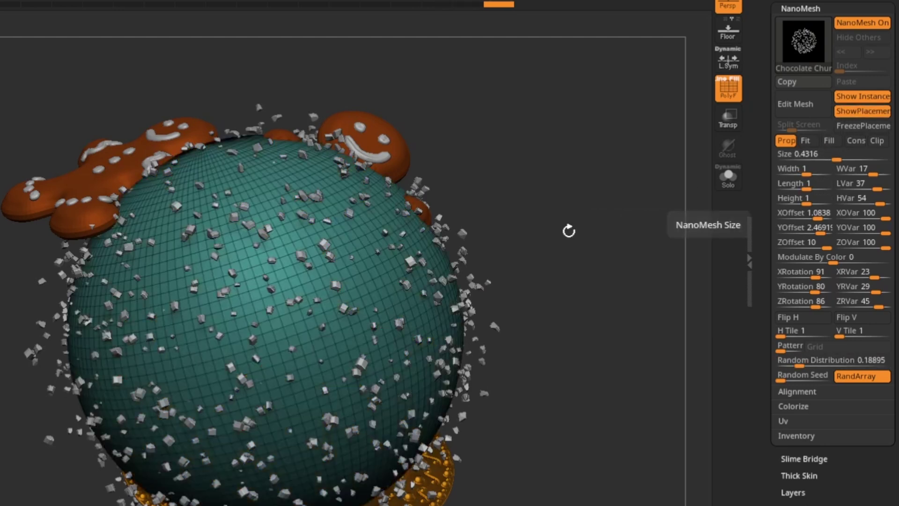
alt+drag(482, 291, 448, 278)
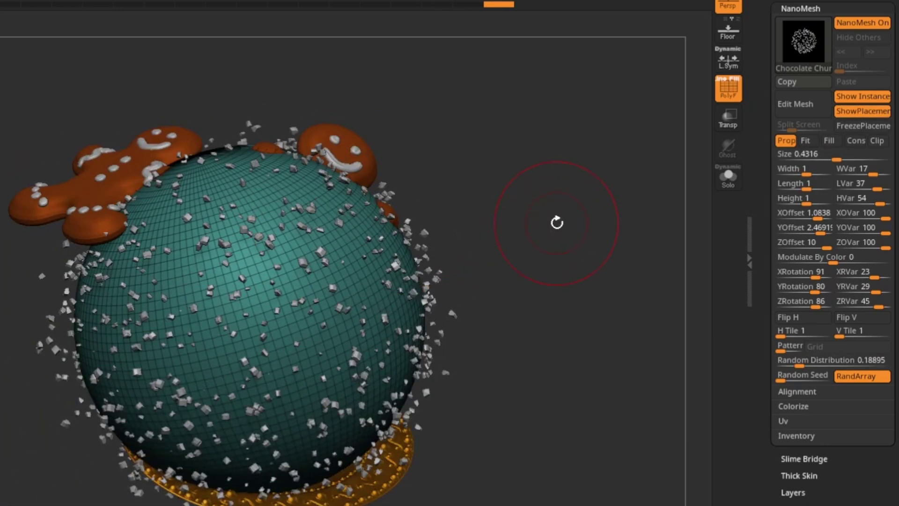
drag(545, 236, 504, 185)
- Choose the Move brush, try pulling the sphere's upper side outward, and undo the deformation
key(b)
key(m)
key(v)
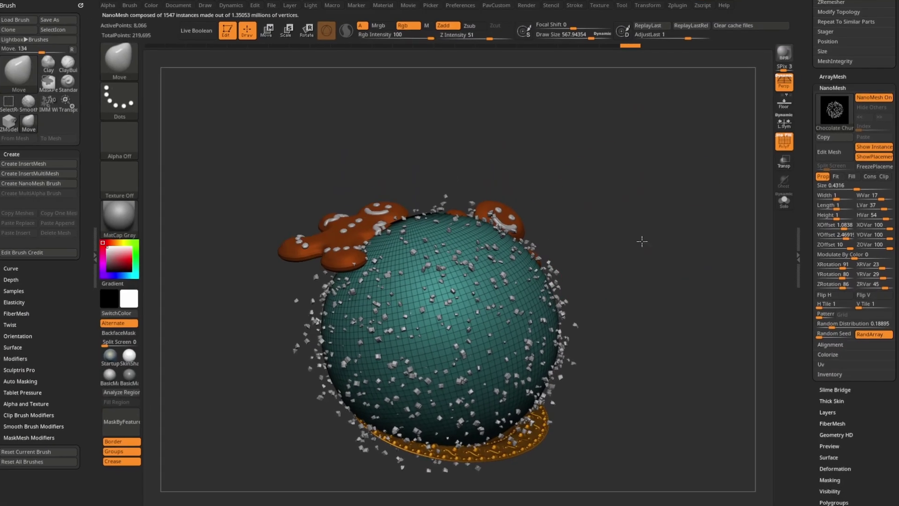
drag(642, 241, 560, 224)
key(b)
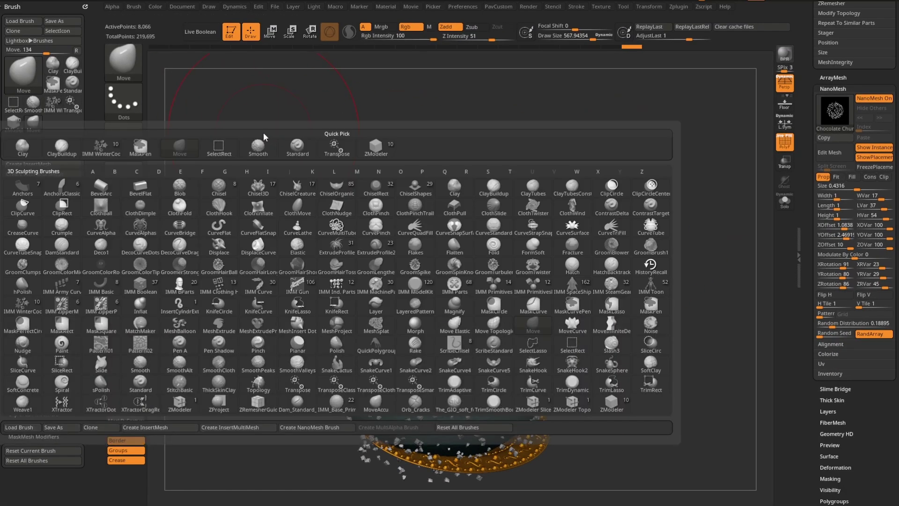
key(m)
key(v)
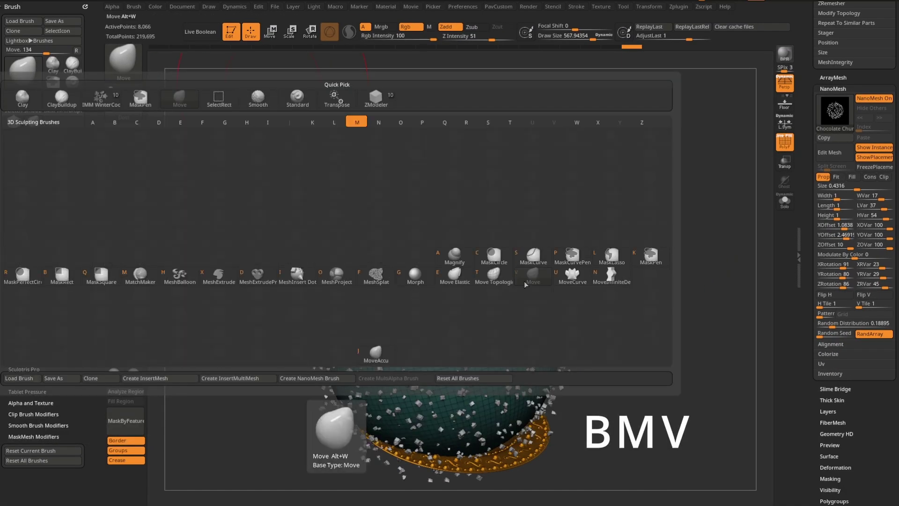
mouse_move(582, 267)
mouse_down()
mouse_move(634, 267)
mouse_move(594, 181)
mouse_move(631, 293)
mouse_up()
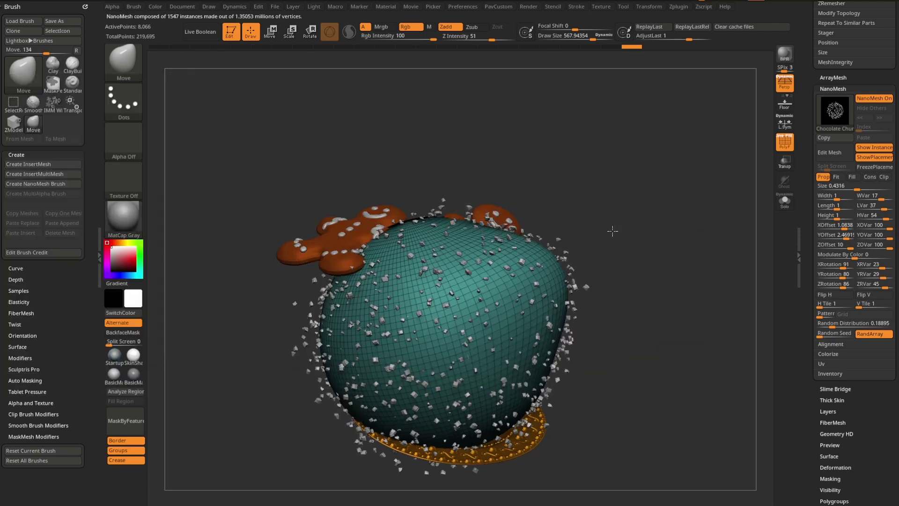
key(ctrl+z)
- Hide the placement sphere and scale it up uniformly until the chunks surround the cookies and plate
drag(682, 263, 662, 247)
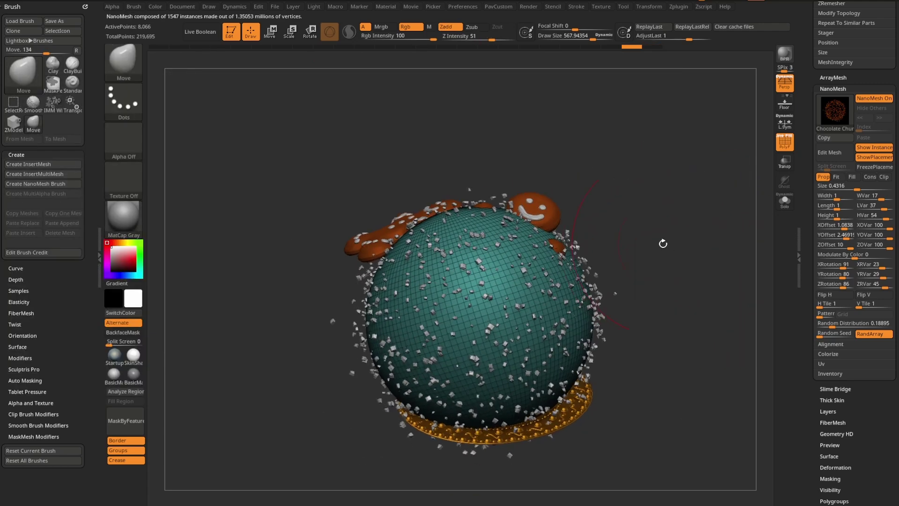
key(w)
drag(479, 314, 461, 322)
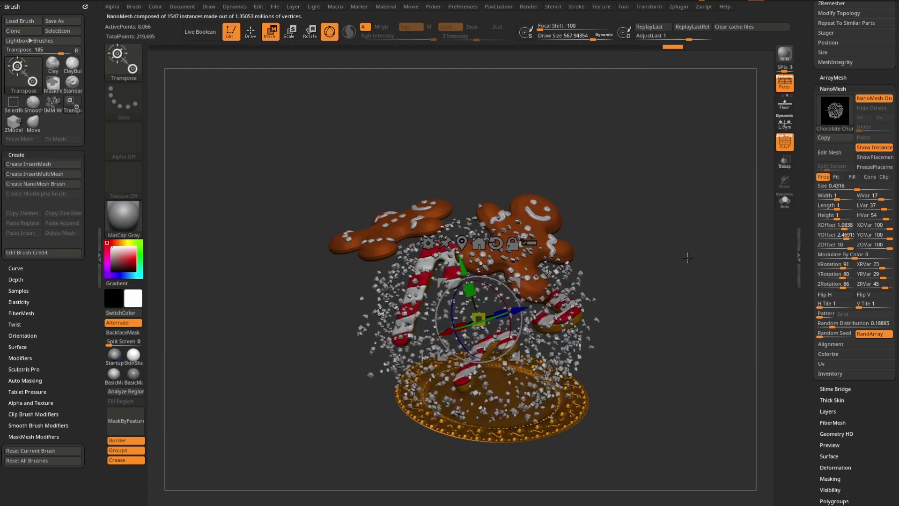
alt+drag(660, 259, 651, 263)
drag(482, 316, 721, 237)
alt+drag(723, 188, 670, 145)
drag(670, 146, 629, 195)
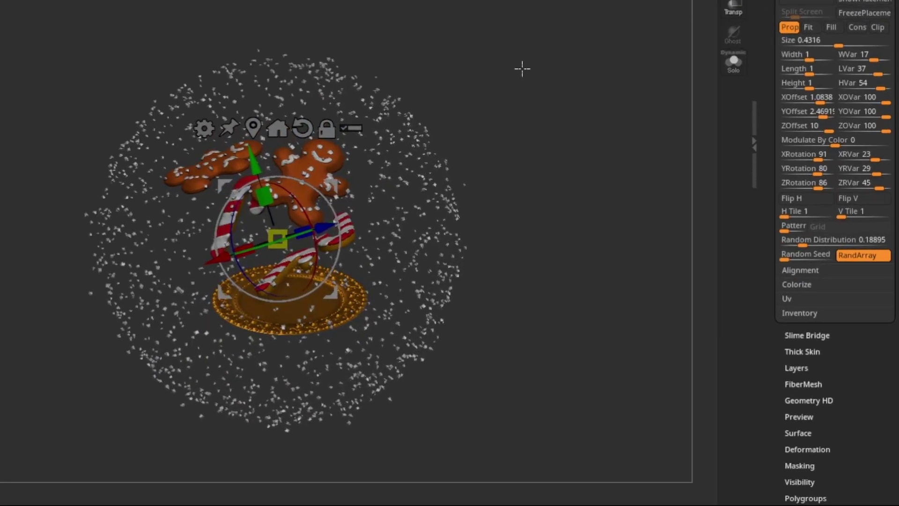
- Colorize the NanoMesh chunks with the mesh material and raise their size to about 0.78
click(828, 354)
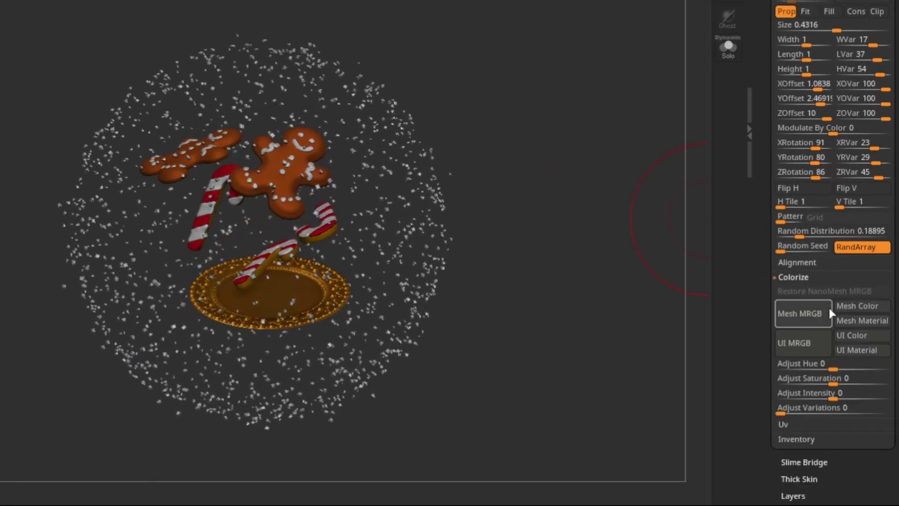
click(862, 320)
alt+drag(569, 250, 494, 250)
alt+drag(634, 34, 629, 69)
right_drag(629, 69, 584, 59)
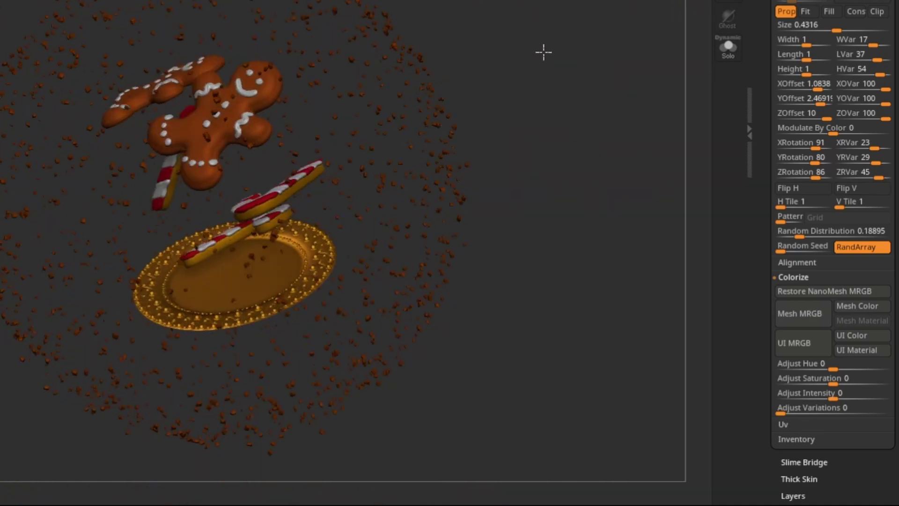
mouse_move(837, 30)
mouse_down()
mouse_move(829, 30)
mouse_move(845, 30)
mouse_up()
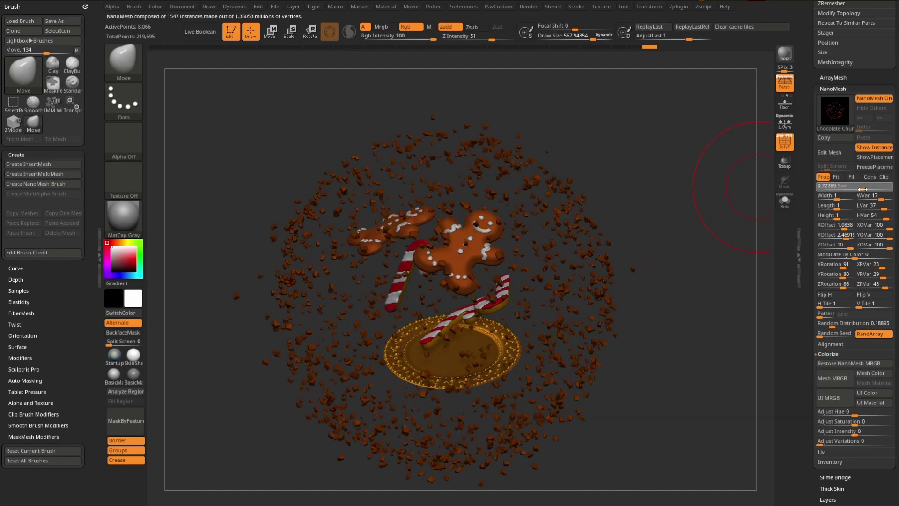
drag(863, 189, 796, 353)
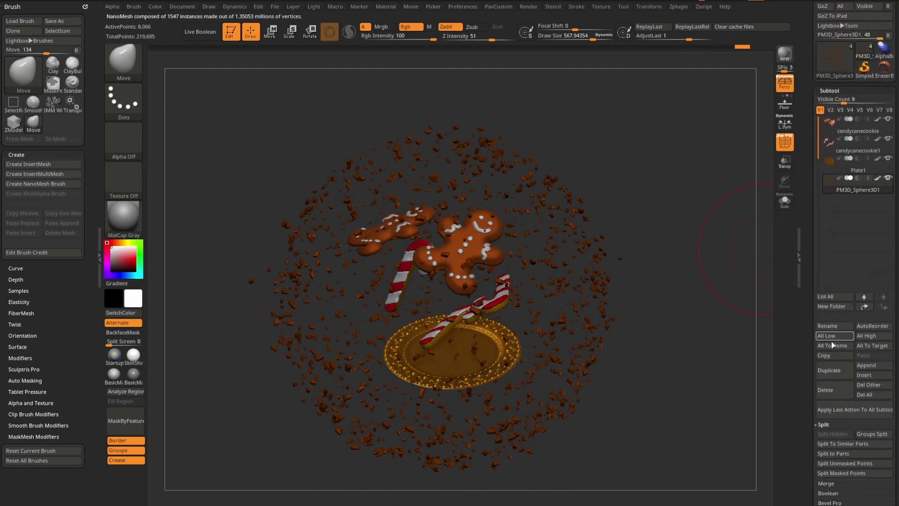
- Duplicate the PM3D_Sphere3D1 subtool and scale the copy down uniformly to form an inner cloud of chunks
click(829, 370)
key(w)
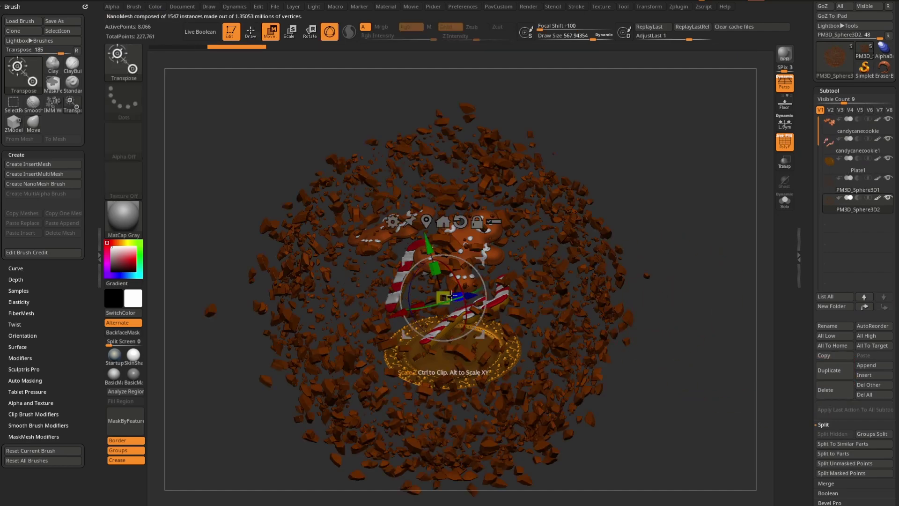
drag(451, 294, 368, 314)
- Set the duplicate's NanoMesh size to about 0.46 and its random distribution to about 0.054
drag(805, 280, 812, 184)
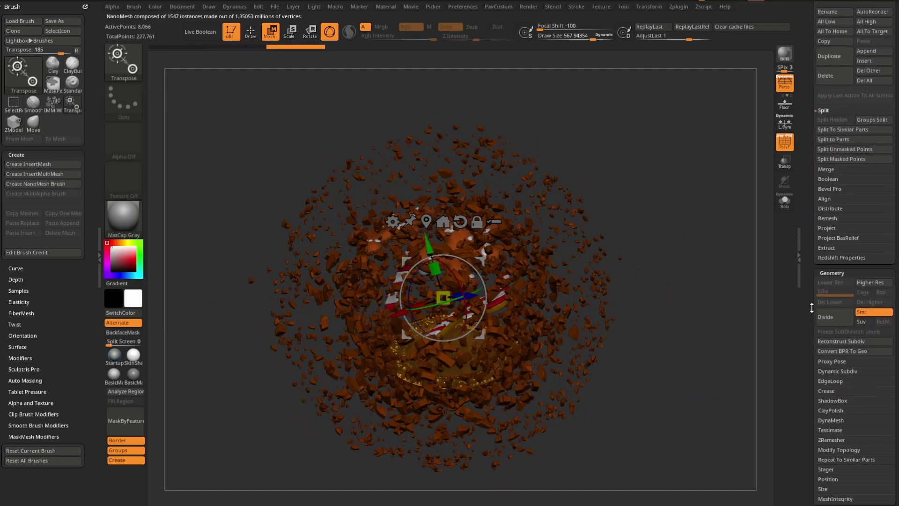
drag(811, 310, 808, 209)
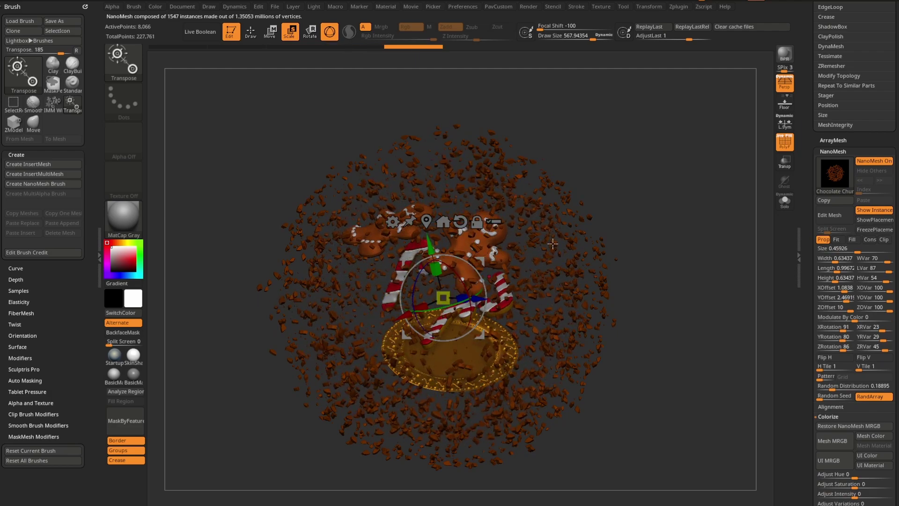
key(w)
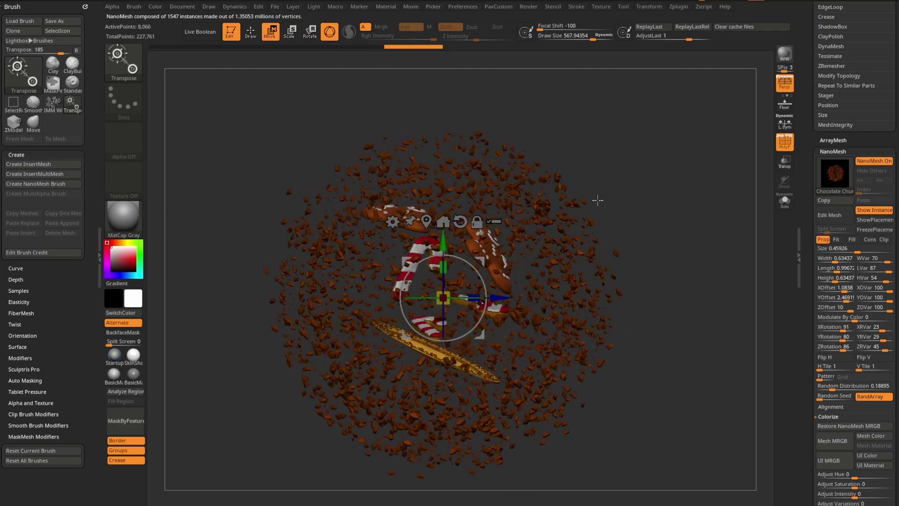
drag(832, 387, 833, 392)
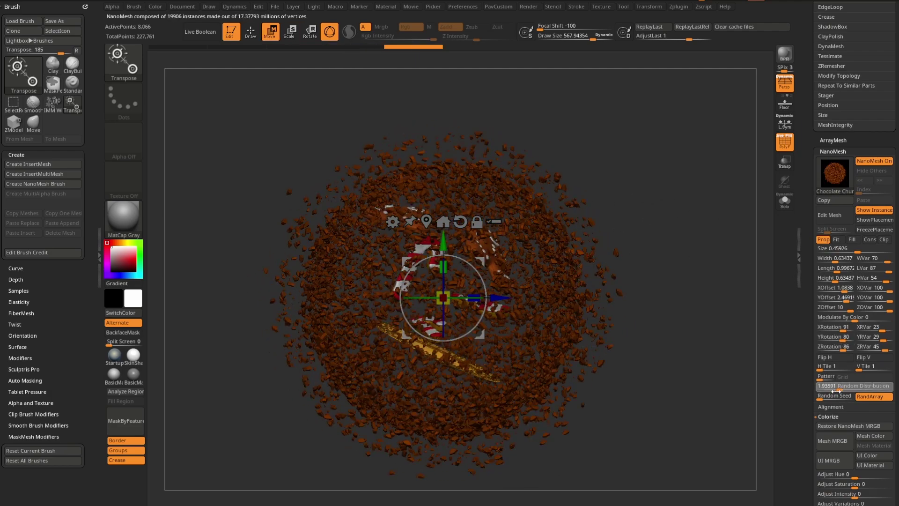
- Return to Draw mode and choose the Standard brush
key(q)
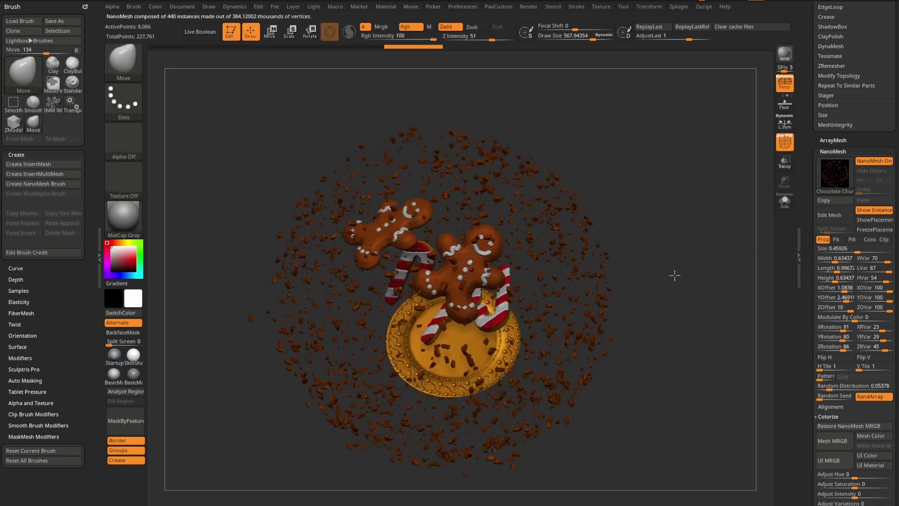
mouse_move(684, 274)
mouse_down()
mouse_move(719, 309)
mouse_move(688, 305)
mouse_up()
key(b)
key(s)
key(t)
mouse_move(689, 305)
ctrl+right_down()
mouse_move(702, 287)
mouse_move(705, 298)
ctrl+right_up()
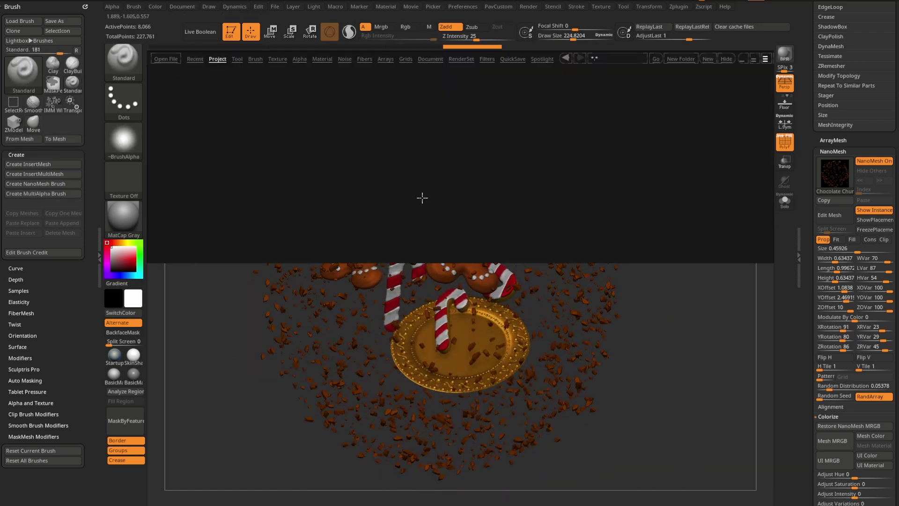
- Locate the Pro Projects folder among the LightBox projects and the IMM WinterCookies brush among the insert brushes
click(220, 60)
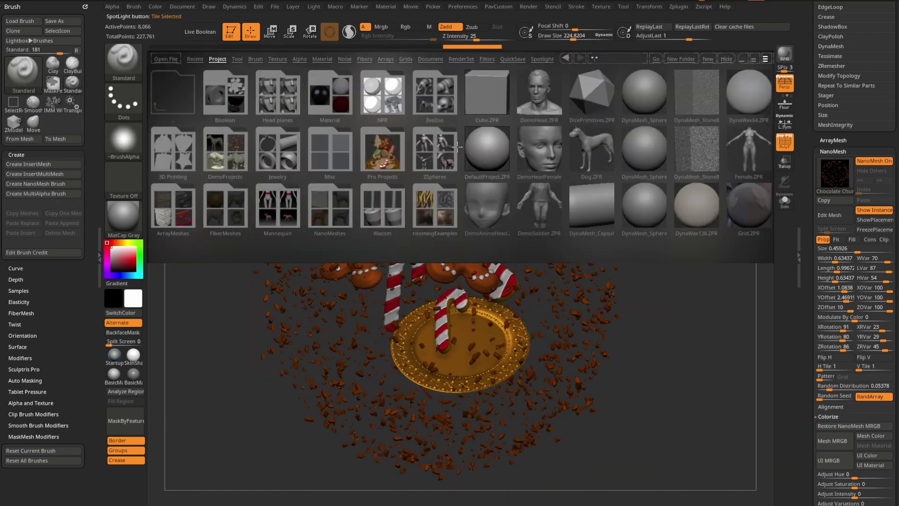
double_click(385, 156)
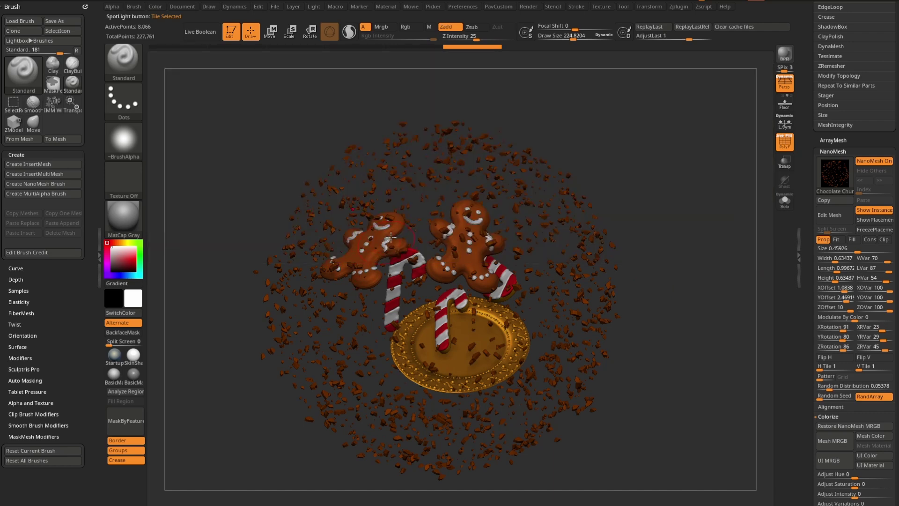
key(b)
key(i)
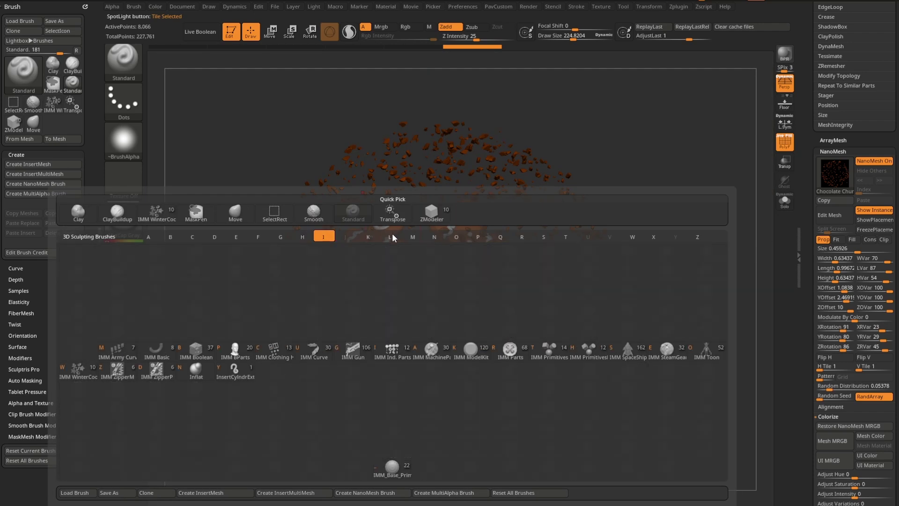
click(79, 373)
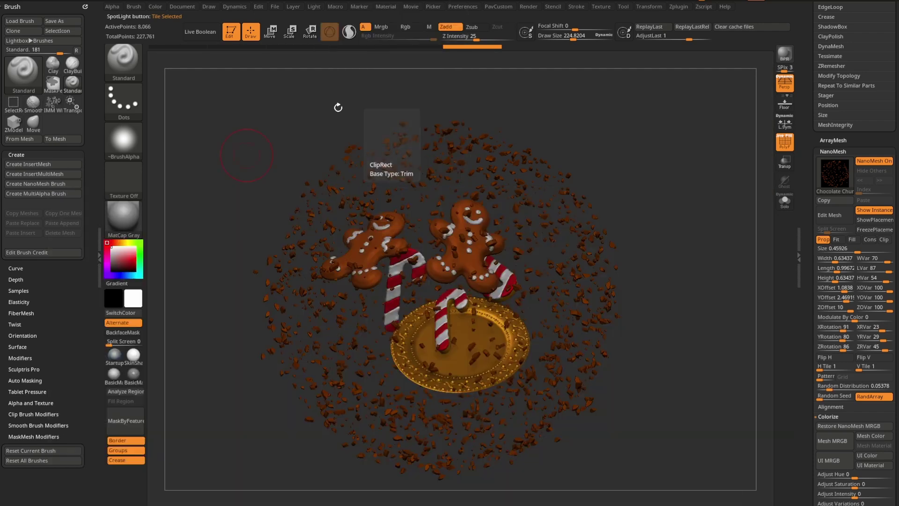
drag(669, 157, 669, 154)
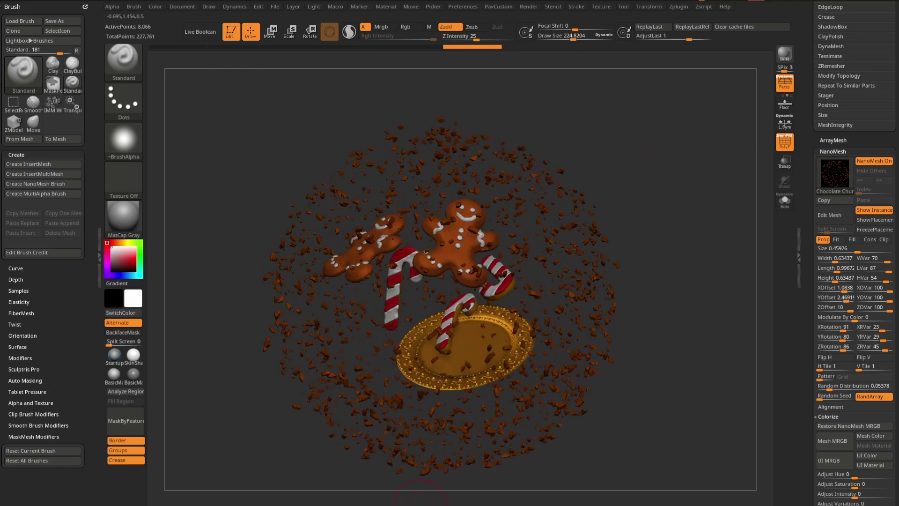